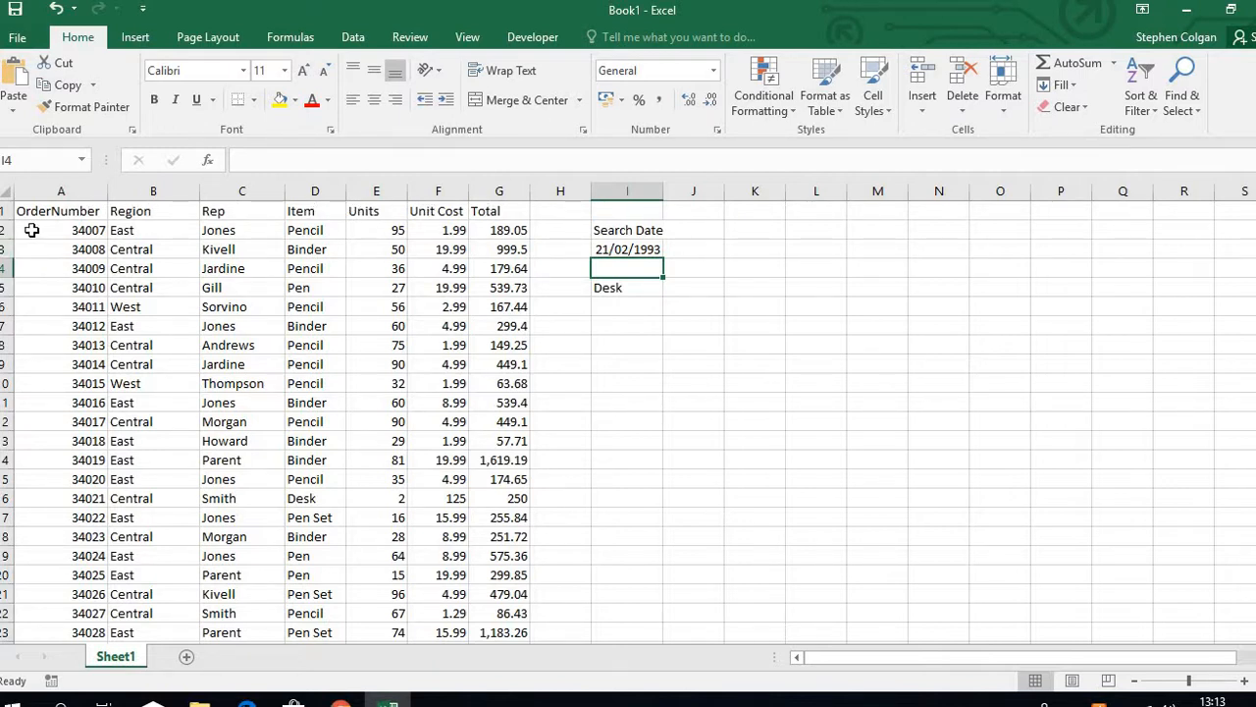
{"action": "left_click_drag", "start_coordinate": [4, 229], "coordinate": [9, 596]}
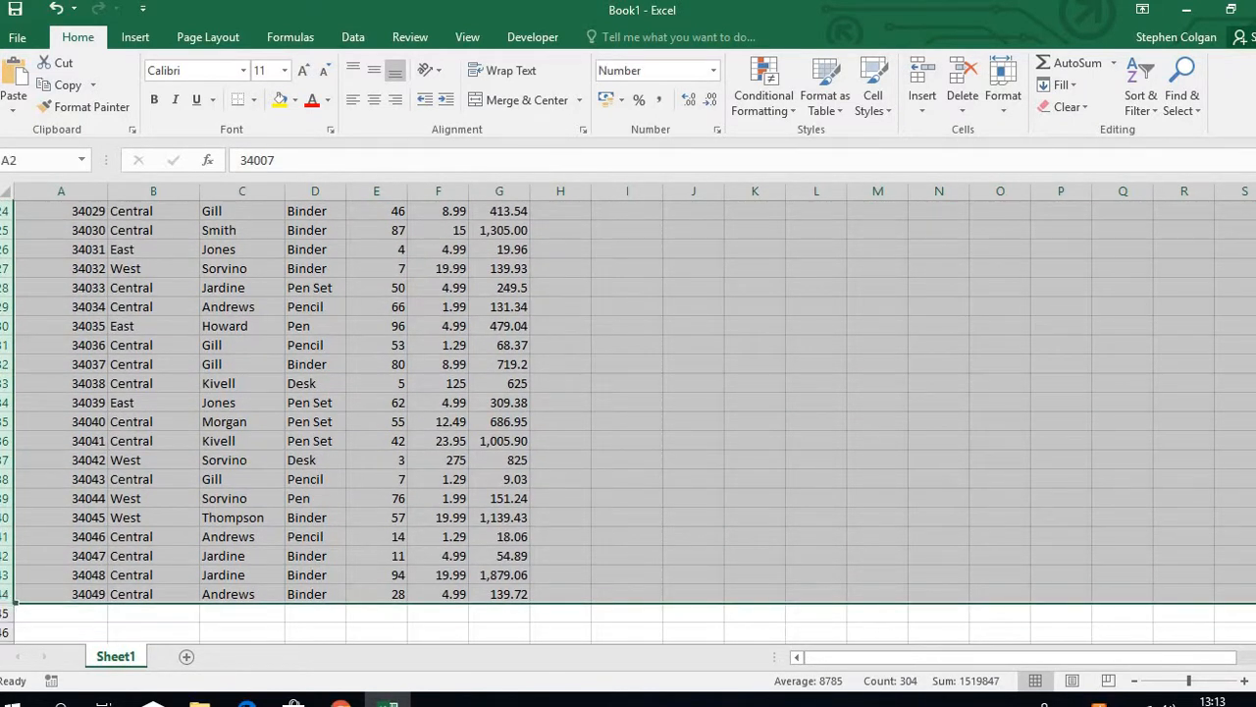
{"action": "scroll", "coordinate": [748, 308], "scroll_direction": "up", "scroll_amount": 8}
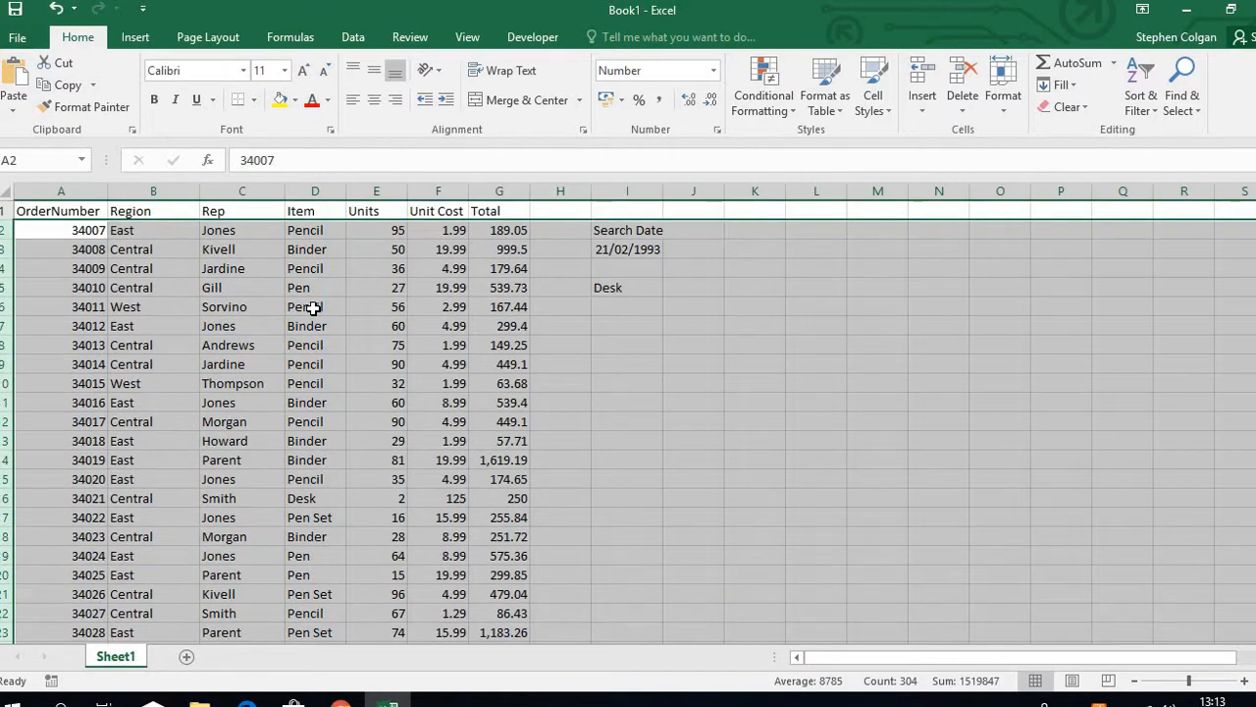
{"action": "left_click", "coordinate": [226, 276]}
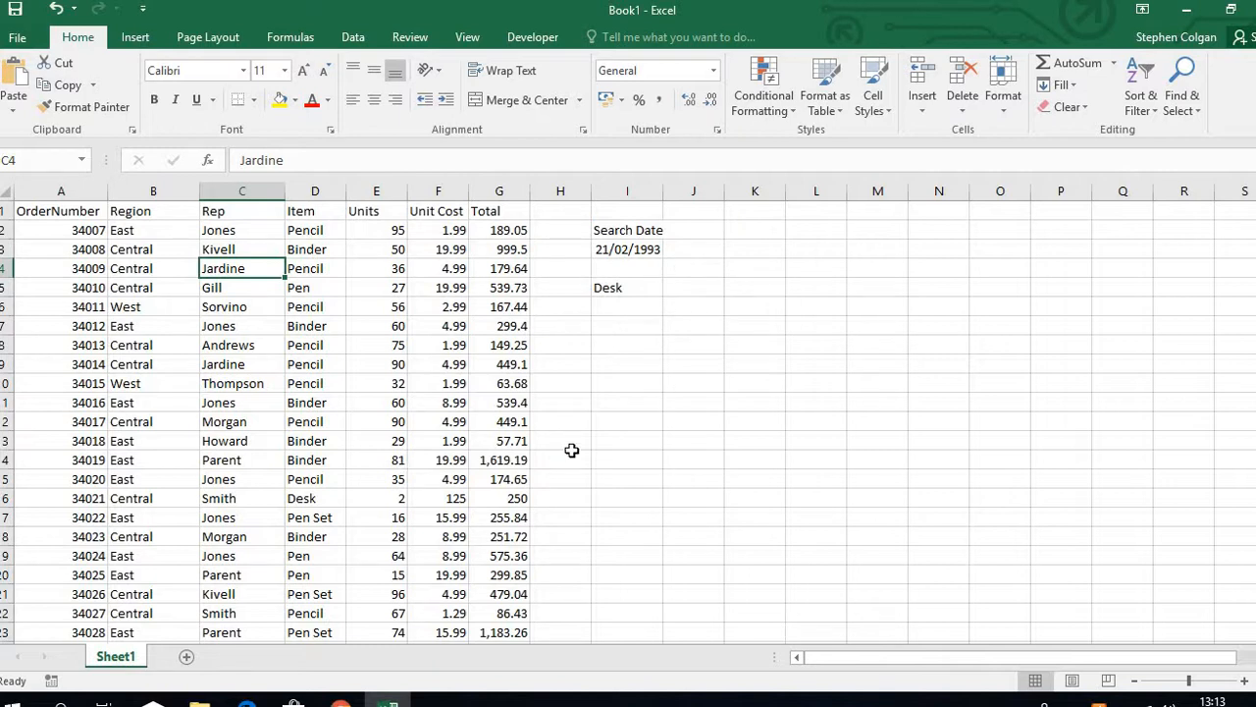
Step: Change the search label in cell I2 to "Search OrderNumber"
{"action": "left_click", "coordinate": [627, 230]}
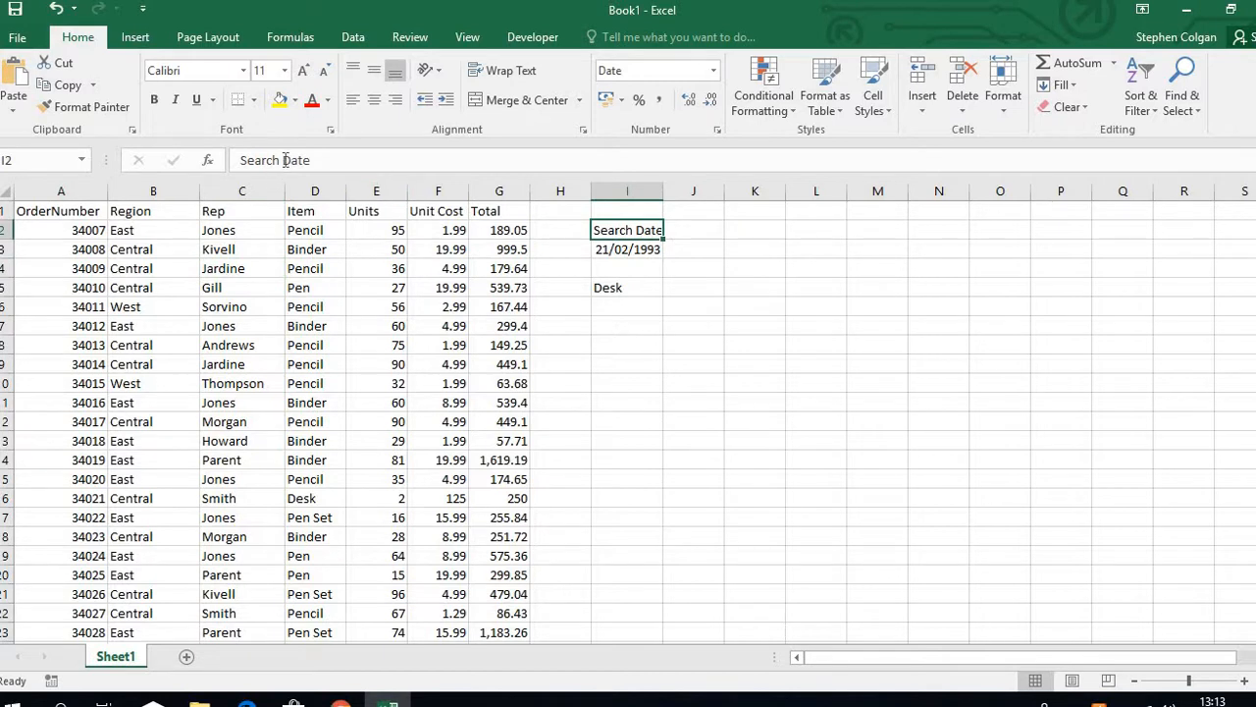
{"action": "left_click_drag", "start_coordinate": [285, 160], "coordinate": [338, 163]}
{"action": "type", "text": "c"}
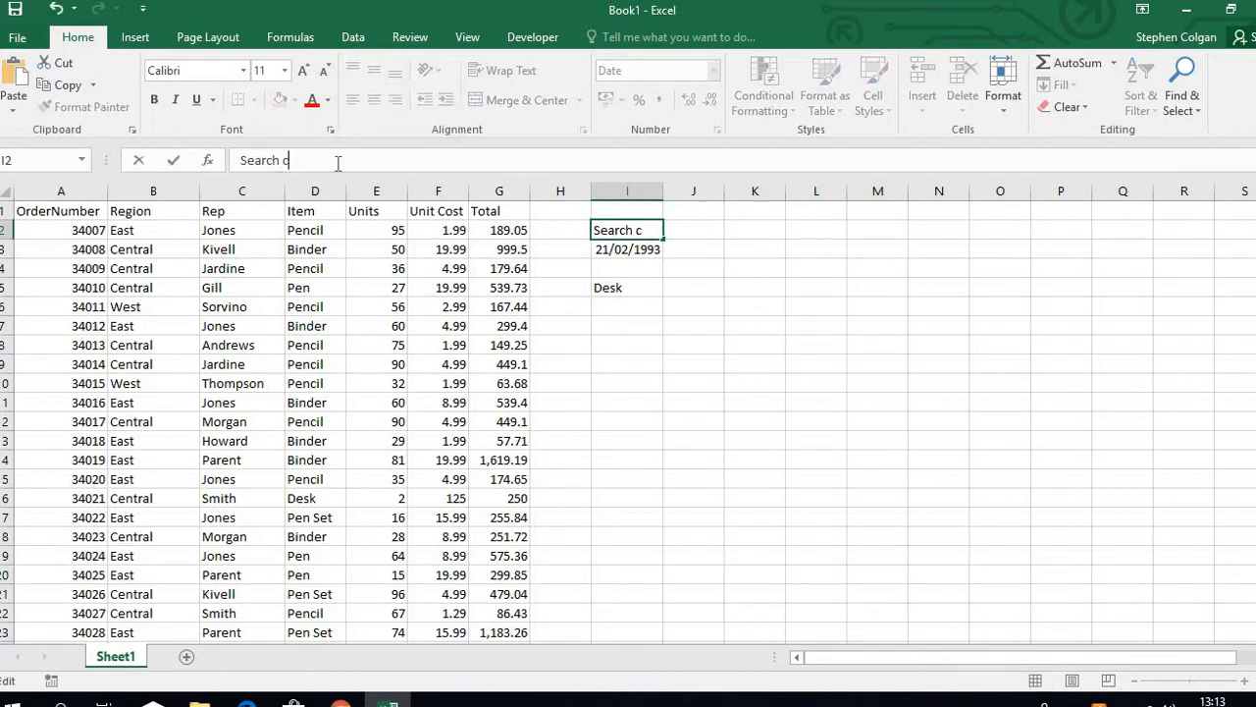
{"action": "type", "text": "riteria"}
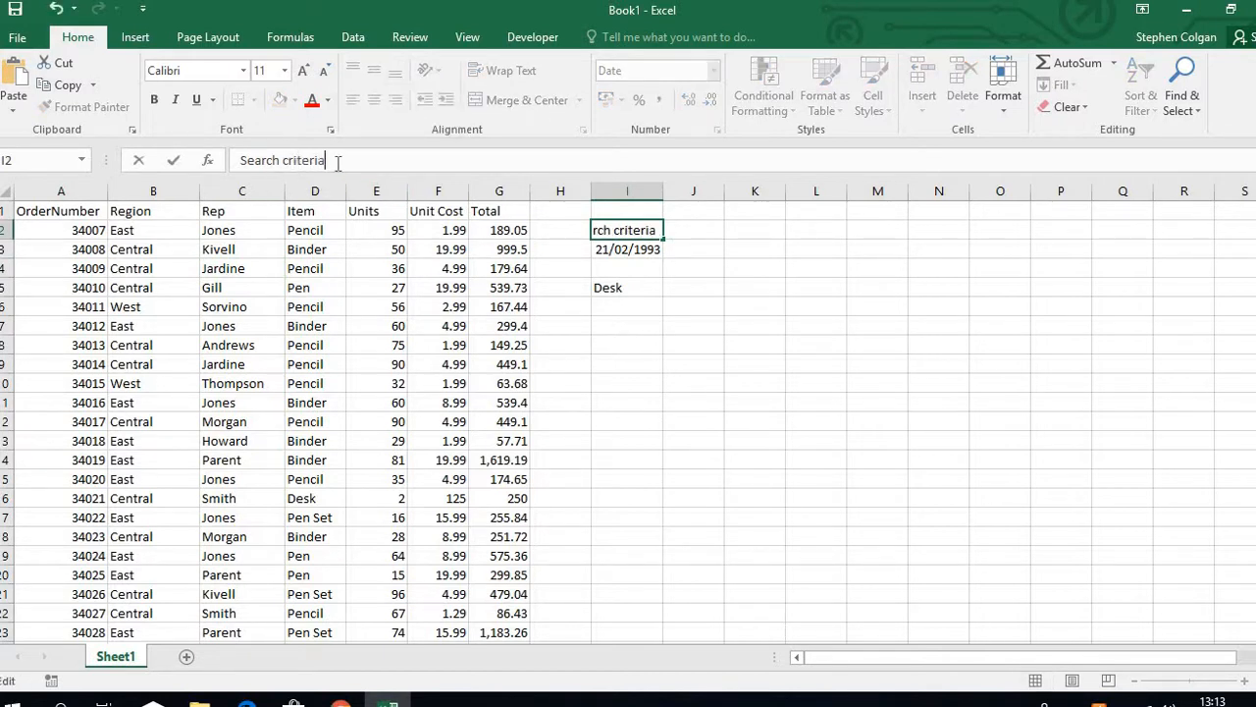
{"action": "key", "text": "BackSpace"}
{"action": "key", "text": "BackSpace"}
{"action": "key", "text": "BackSpace"}
{"action": "key", "text": "BackSpace"}
{"action": "type", "text": "Date"}
{"action": "key", "text": "BackSpace"}
{"action": "key", "text": "BackSpace"}
{"action": "key", "text": "BackSpace"}
{"action": "type", "text": "OrderNumber"}
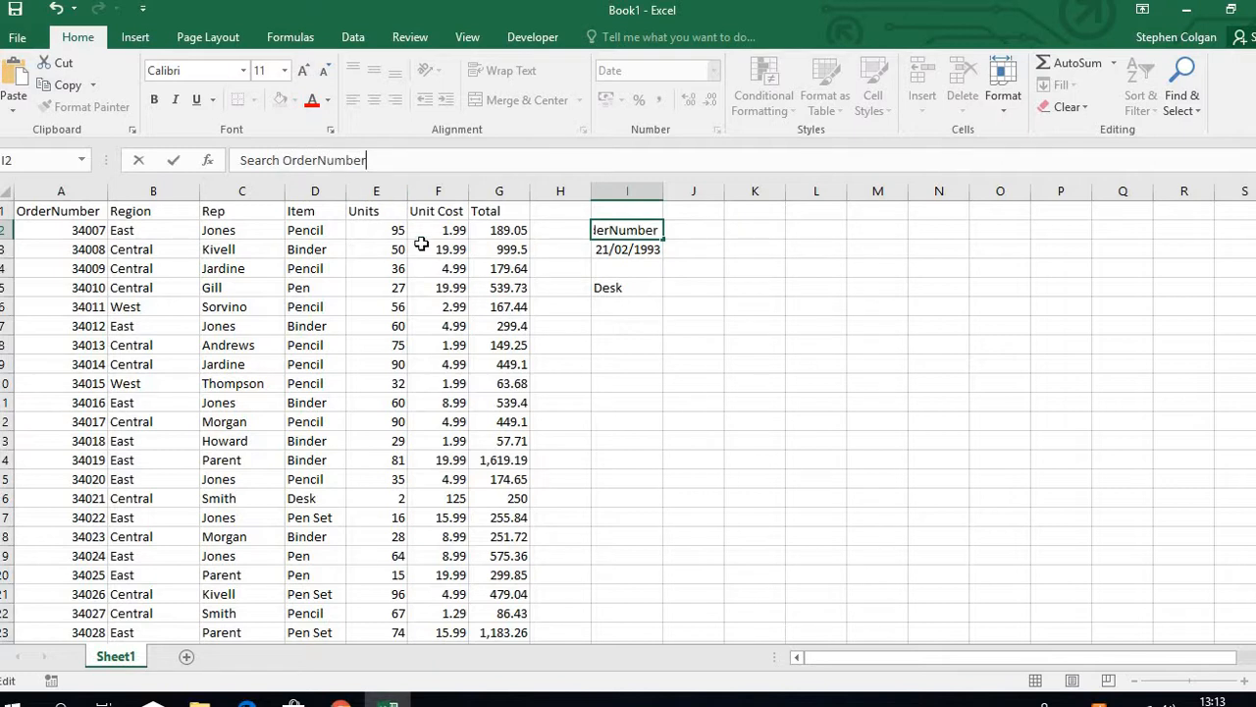
Step: Enter the label "Item" in I4, and move it together with the cell beneath it down one row to I5:I6
{"action": "left_click", "coordinate": [620, 272]}
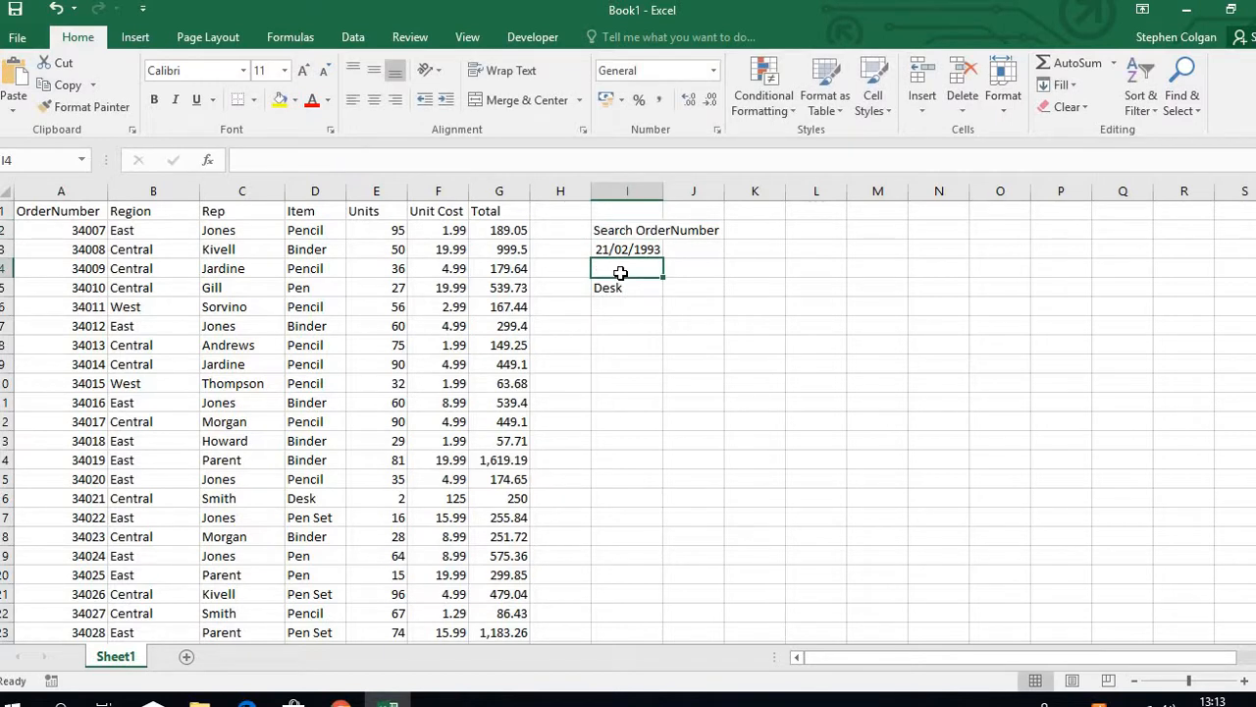
{"action": "type", "text": "Item"}
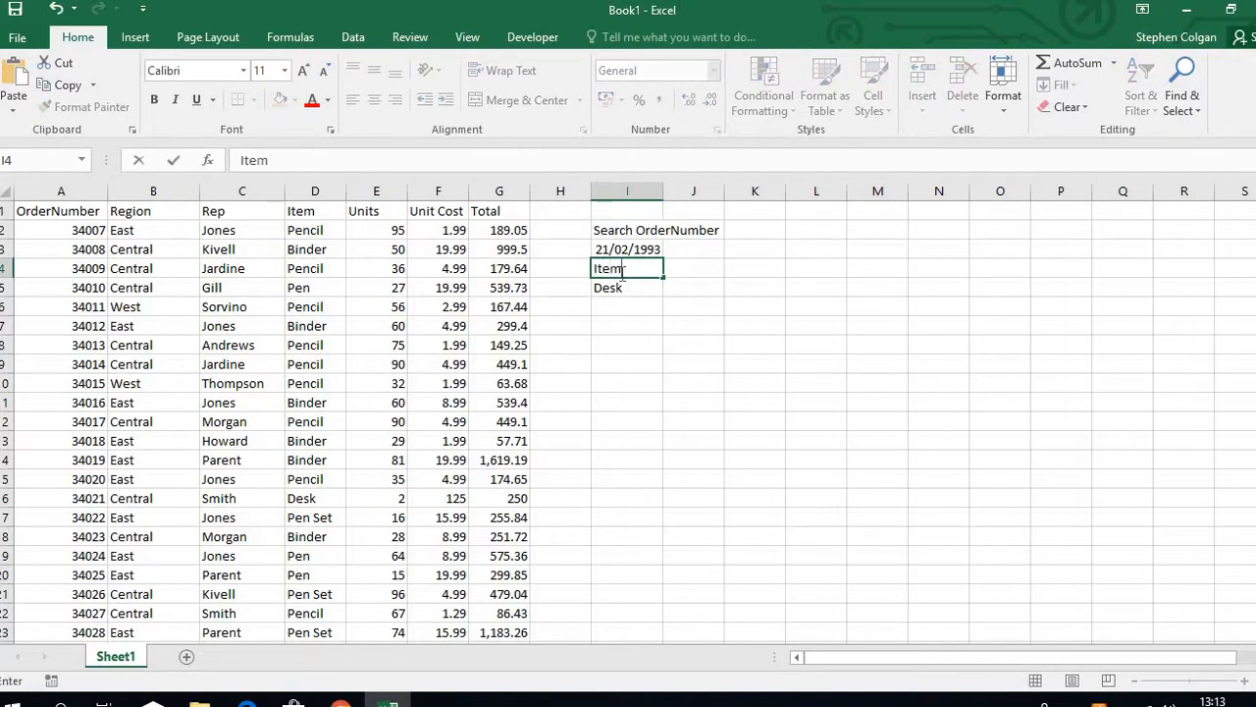
{"action": "left_click", "coordinate": [638, 306]}
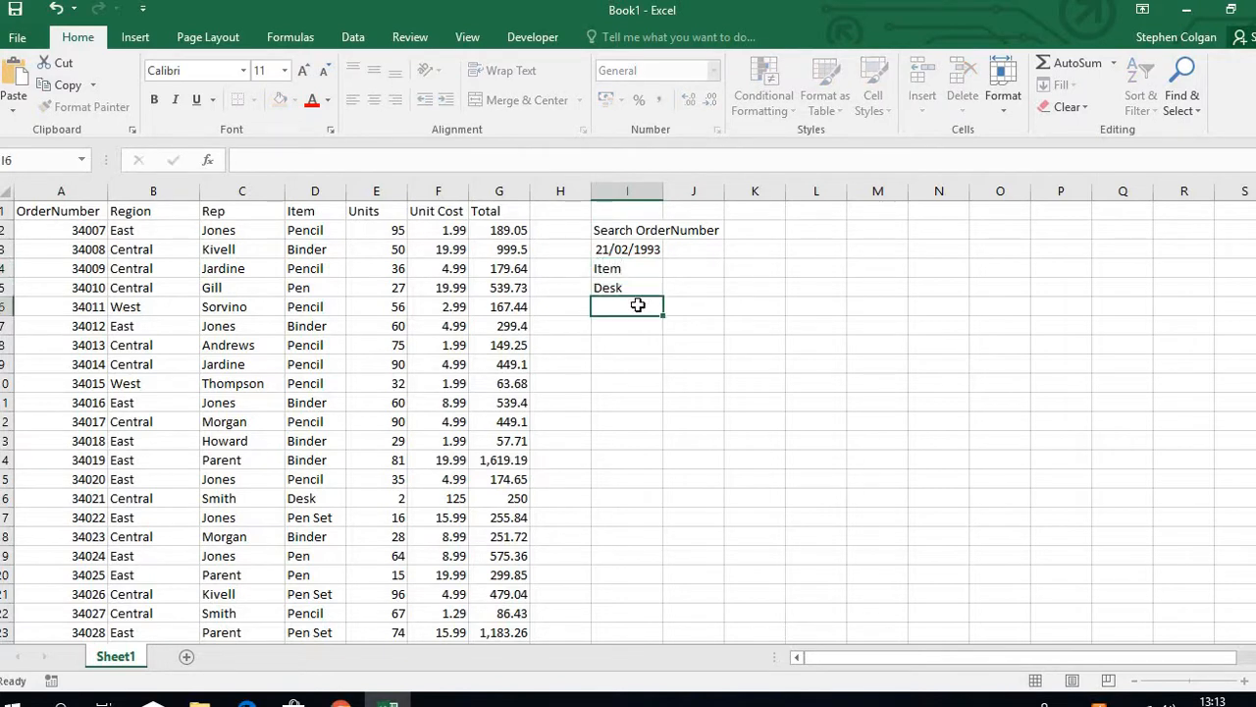
{"action": "left_click", "coordinate": [598, 267]}
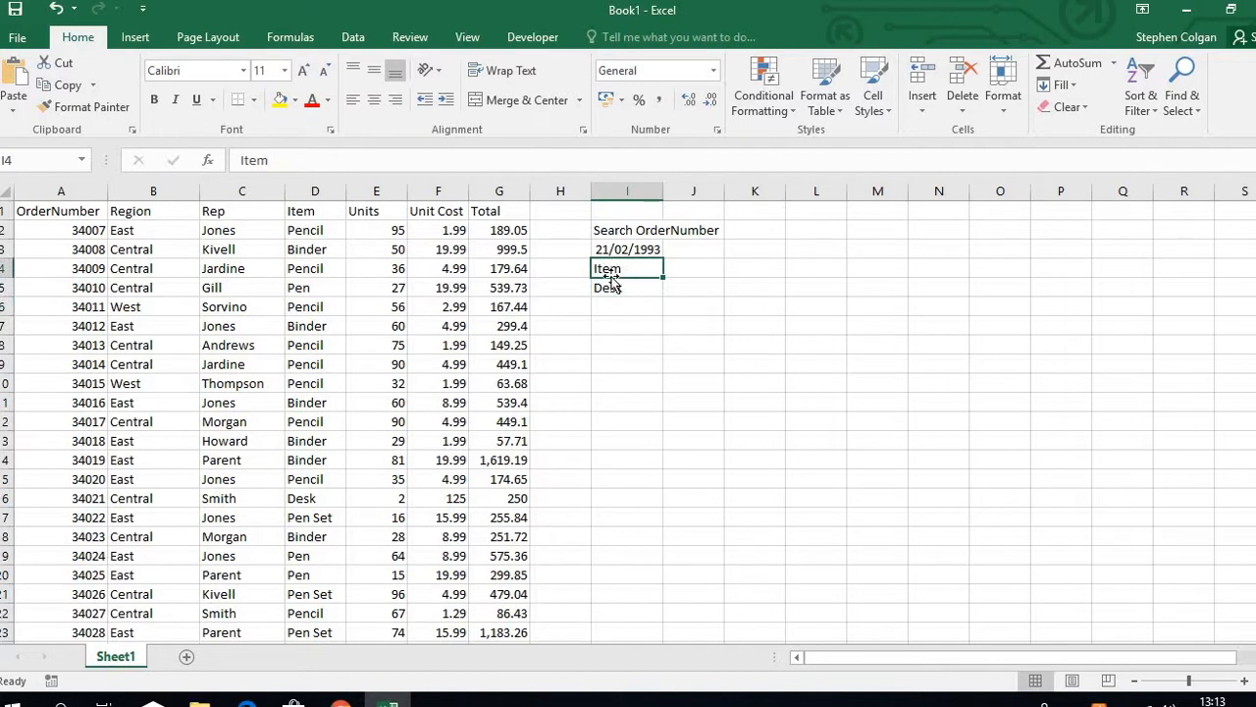
{"action": "left_click_drag", "start_coordinate": [638, 267], "coordinate": [631, 320]}
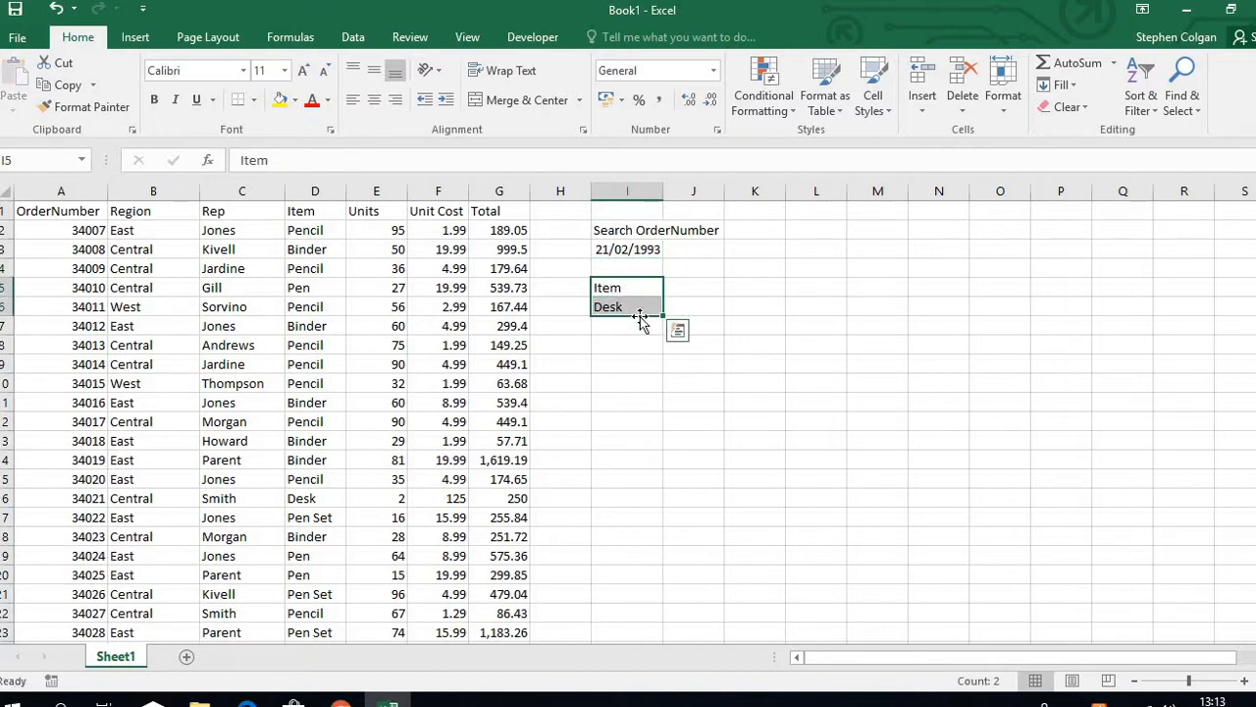
Step: Clear the existing lookup formula from cell I6, below the Item label
{"action": "left_click", "coordinate": [636, 346]}
{"action": "left_click", "coordinate": [636, 302]}
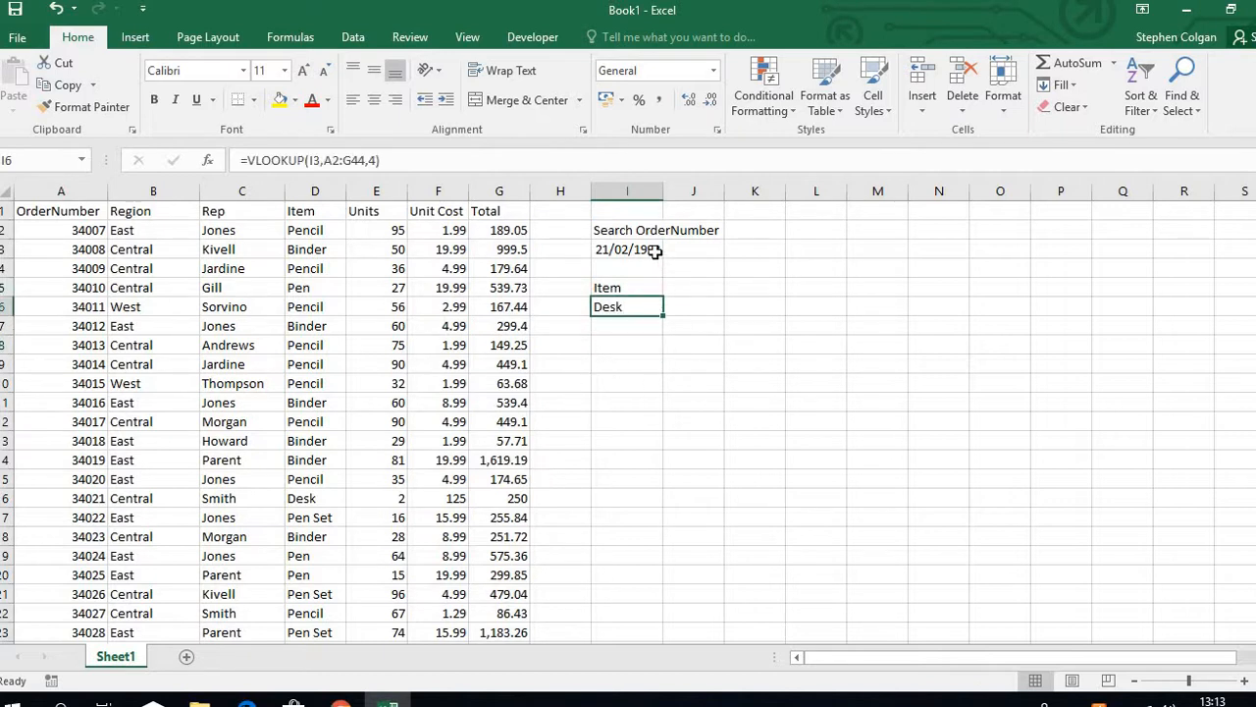
{"action": "key", "text": "Delete"}
{"action": "left_click", "coordinate": [640, 349]}
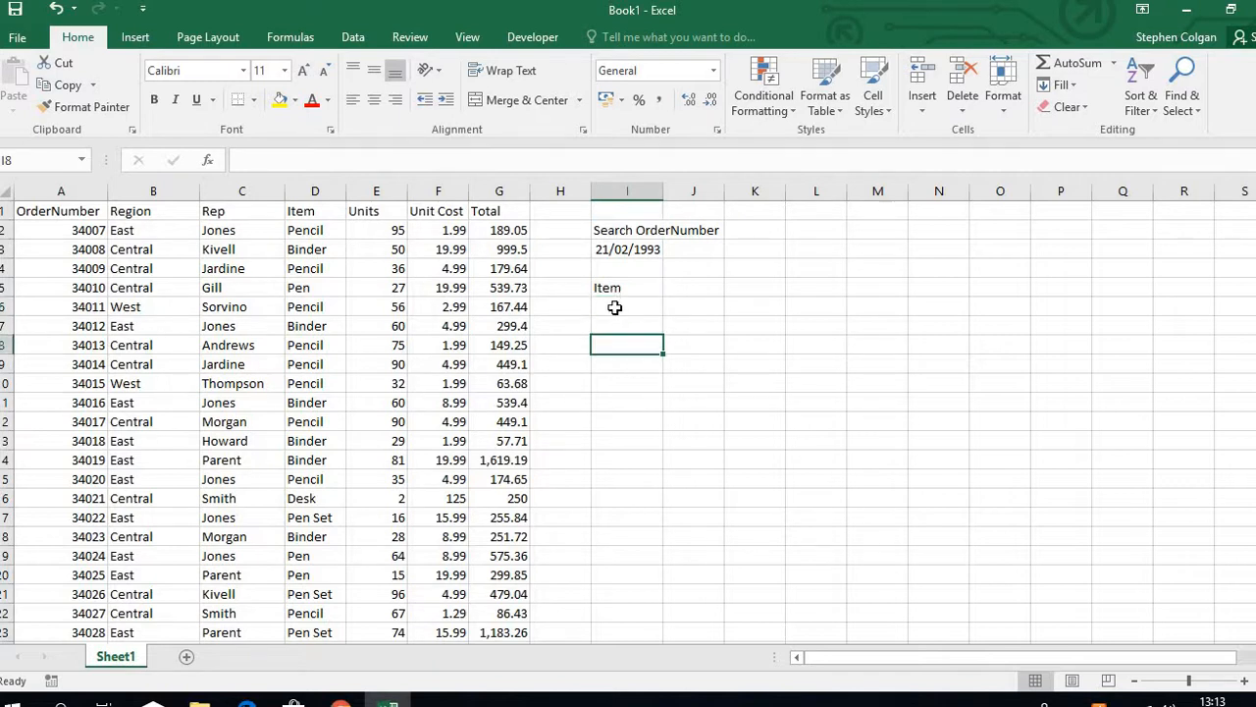
Step: Enter the formula =VLOOKUP(I3,A2:G44,4) in cell I6 to return the item for the searched order
{"action": "left_click", "coordinate": [614, 308]}
{"action": "type", "text": "="}
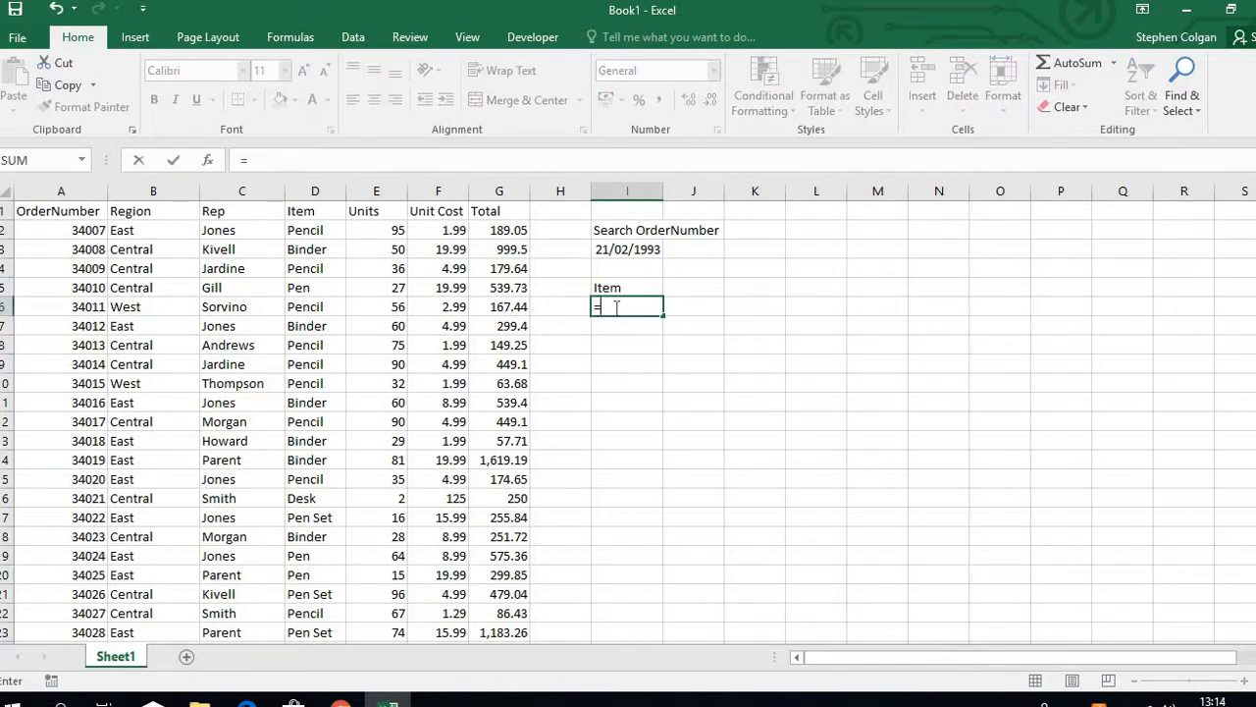
{"action": "type", "text": "vlook"}
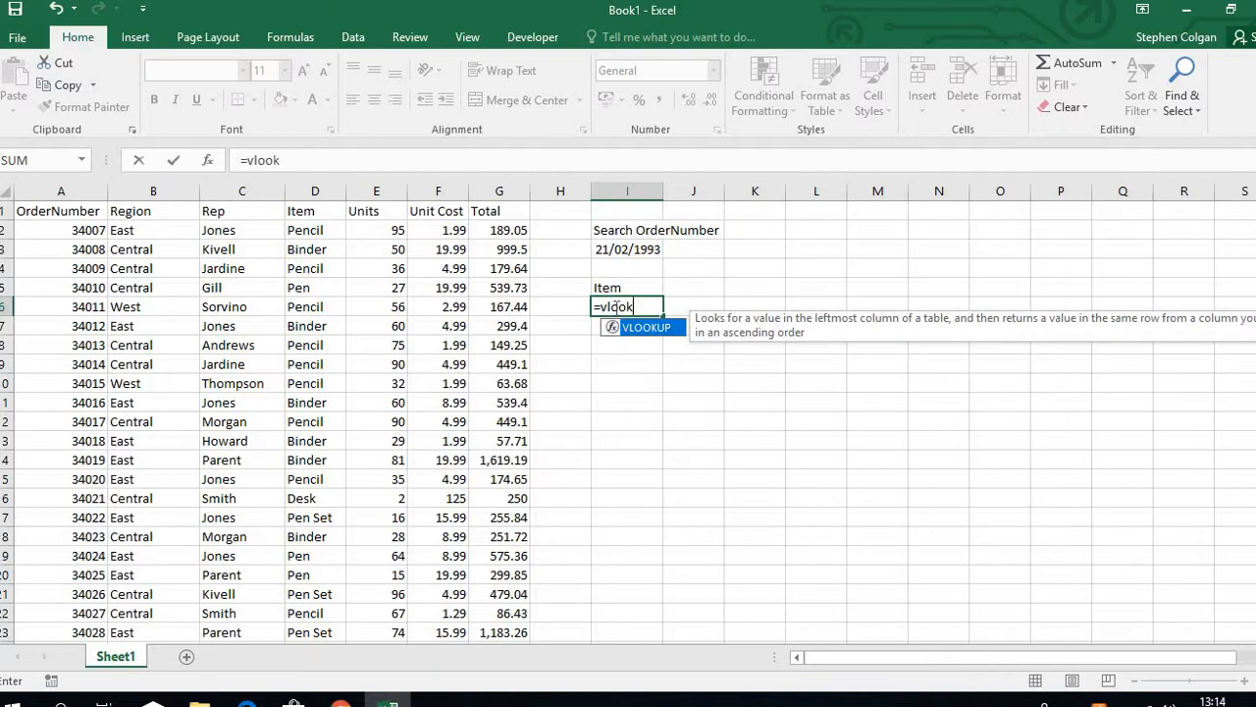
{"action": "type", "text": "up("}
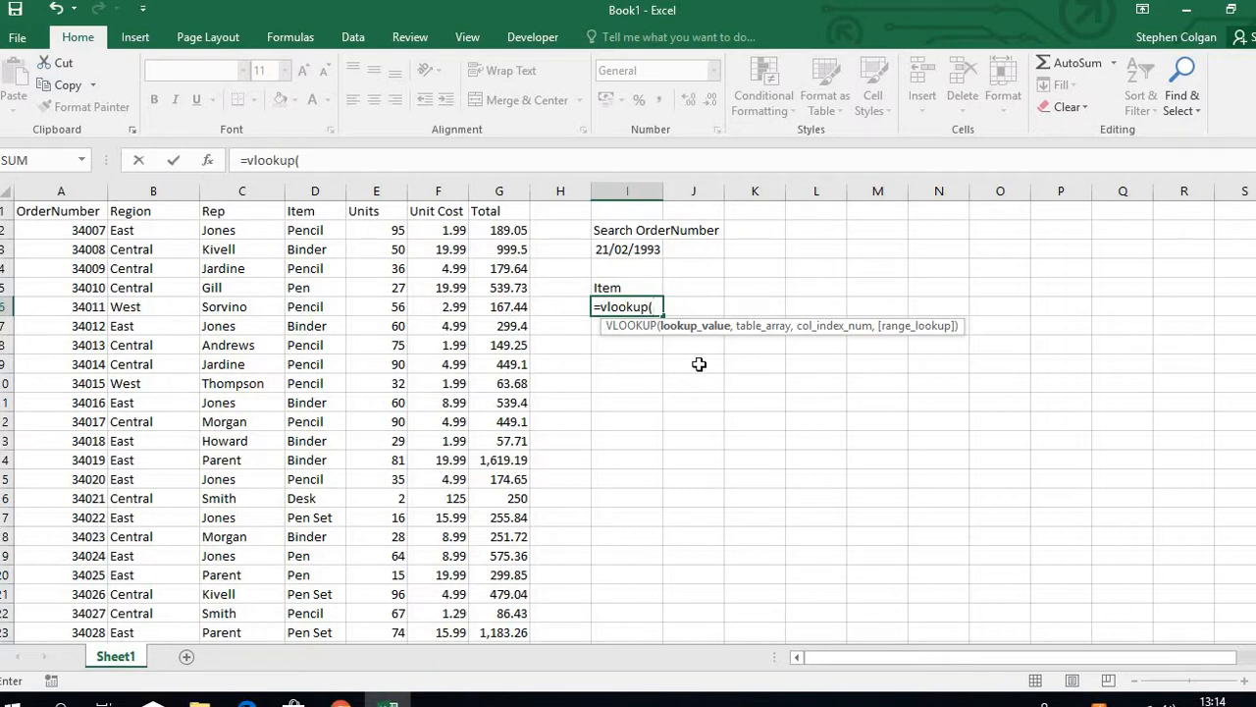
{"action": "type", "text": "I3,"}
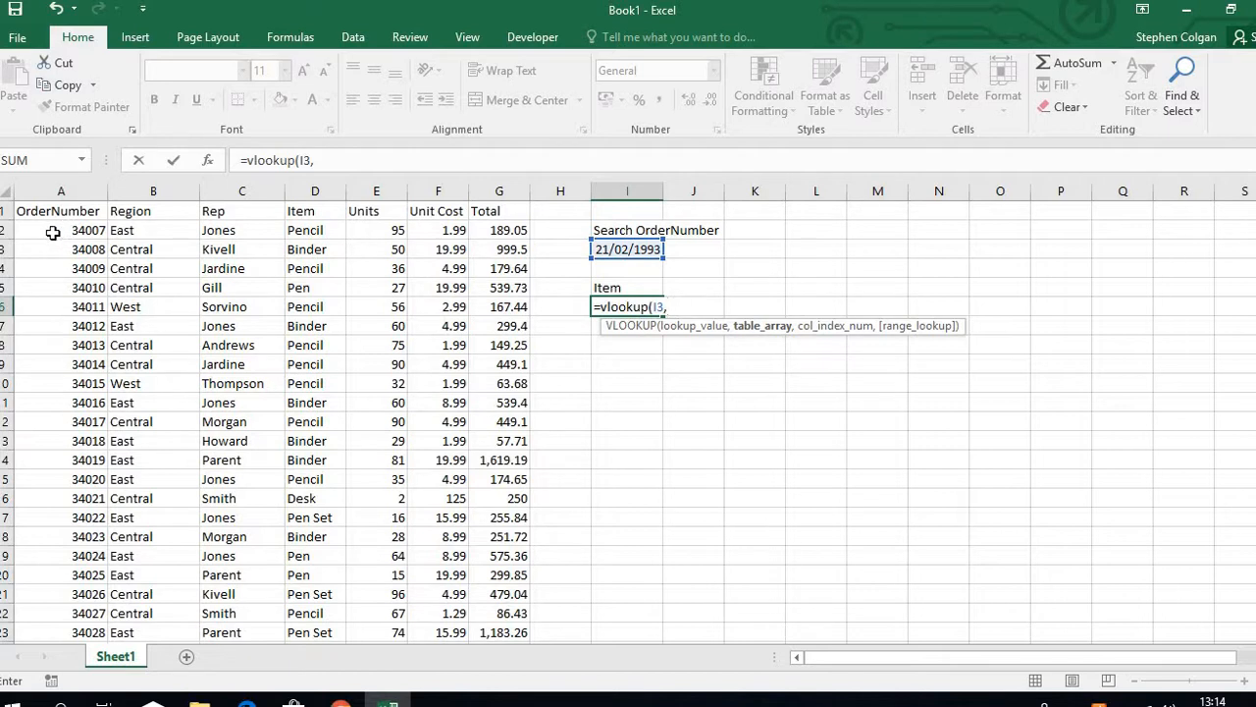
{"action": "type", "text": "A2"}
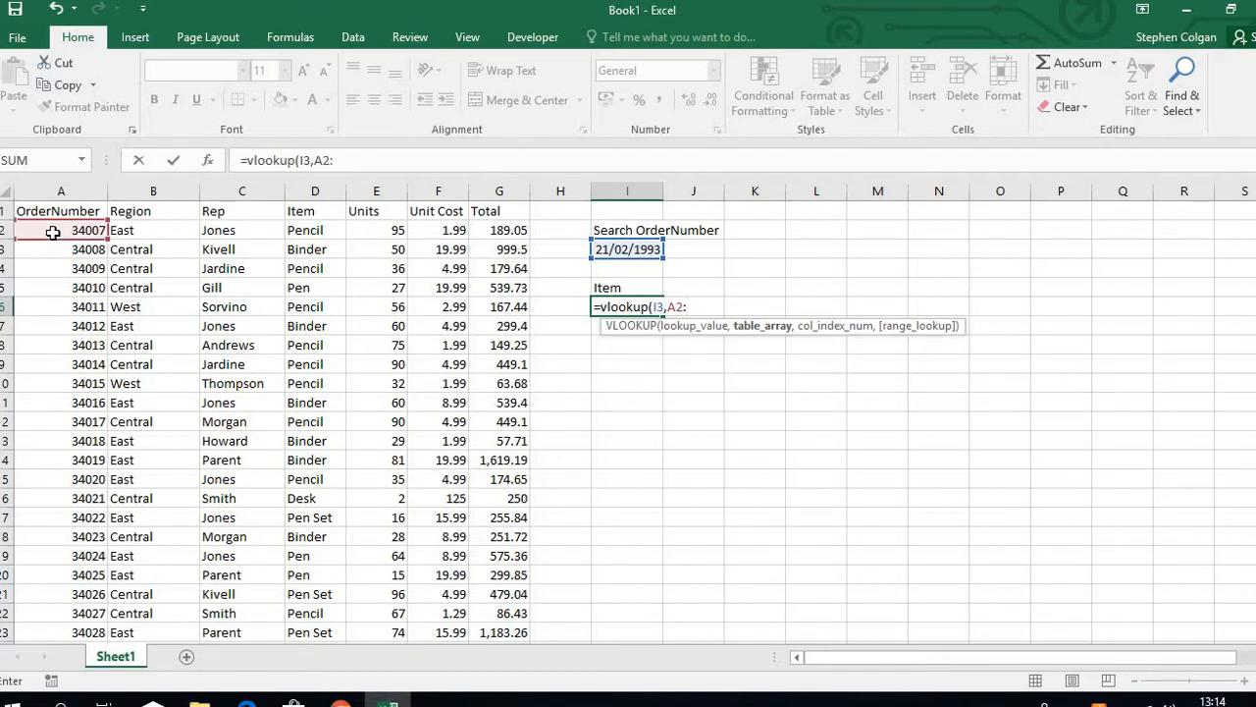
{"action": "type", "text": ":G"}
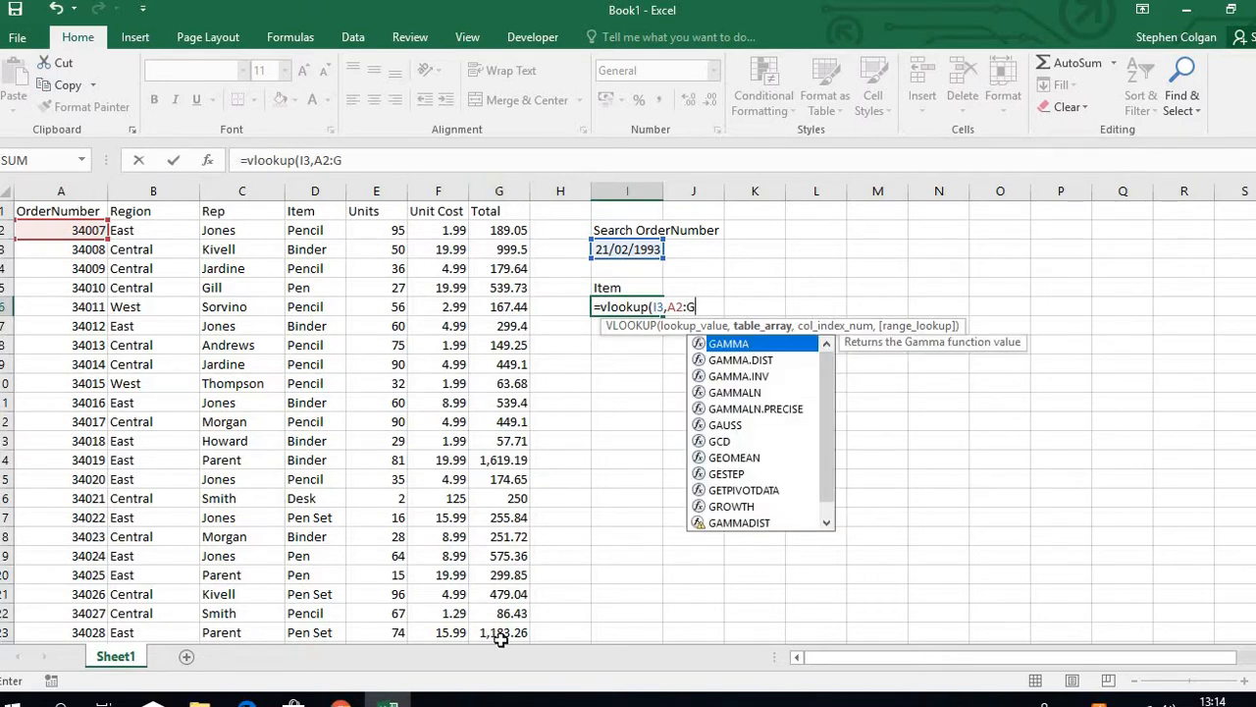
{"action": "type", "text": "44"}
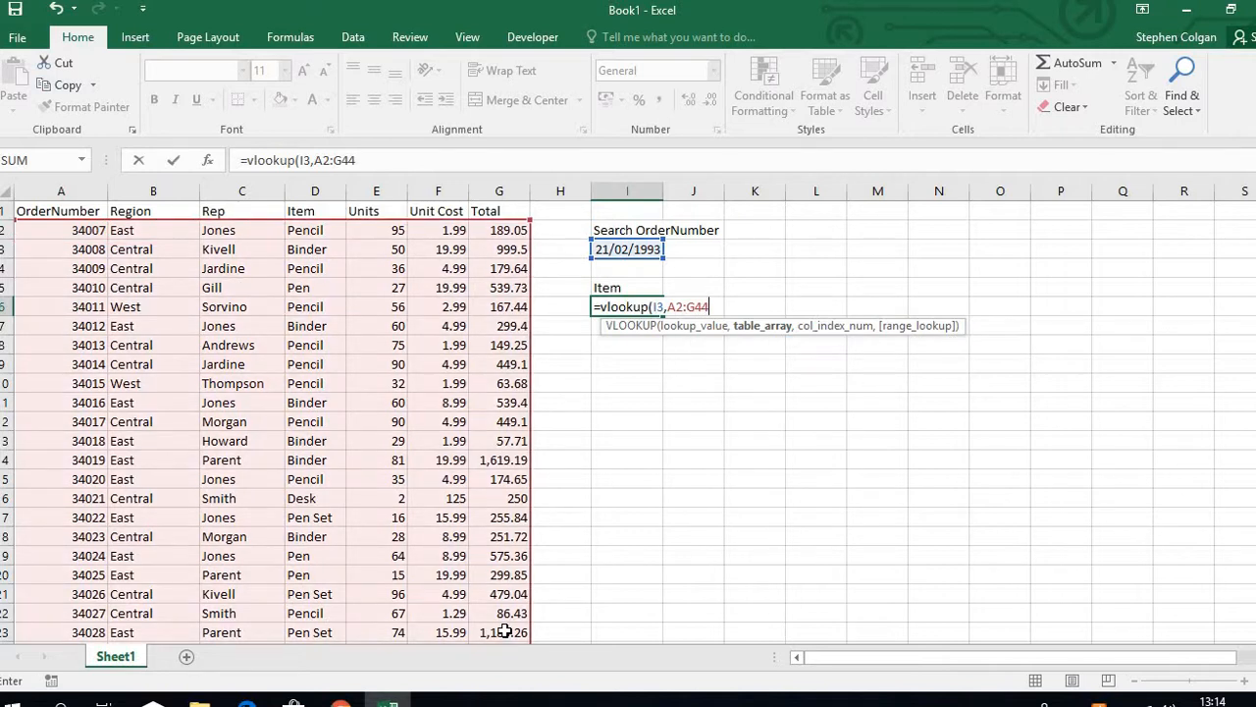
{"action": "type", "text": ",4"}
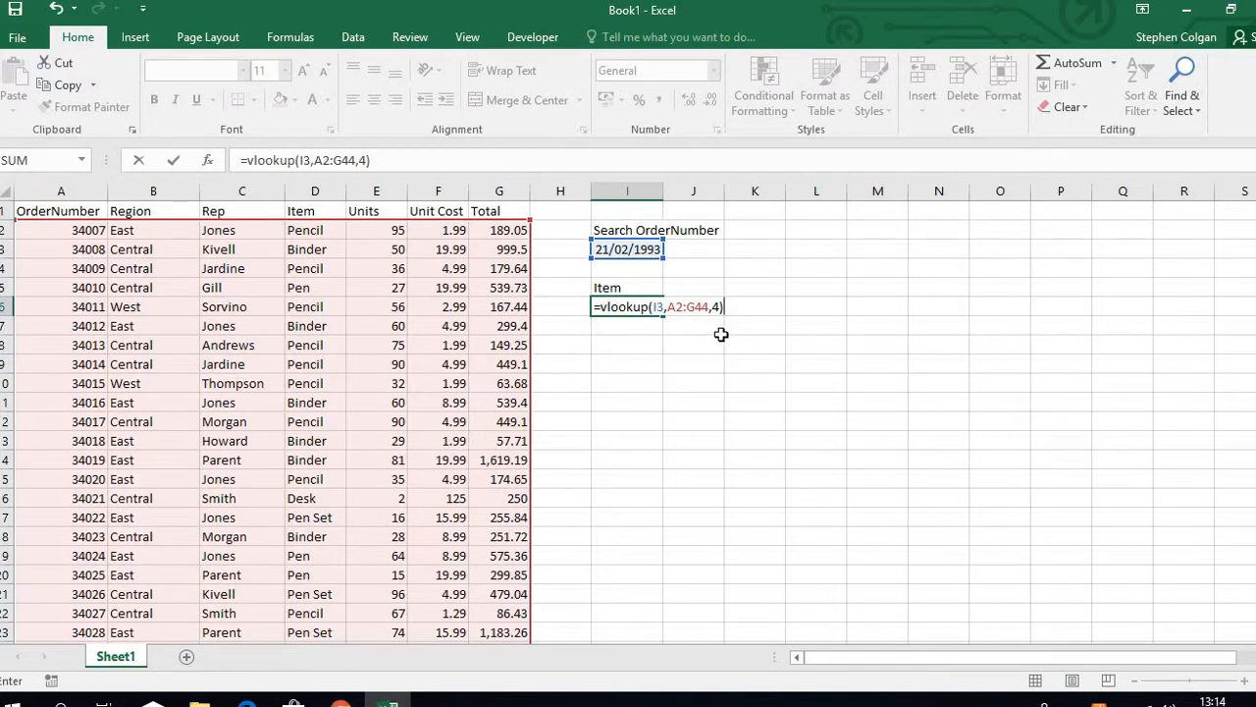
{"action": "key", "text": "Return"}
{"action": "left_click", "coordinate": [624, 302]}
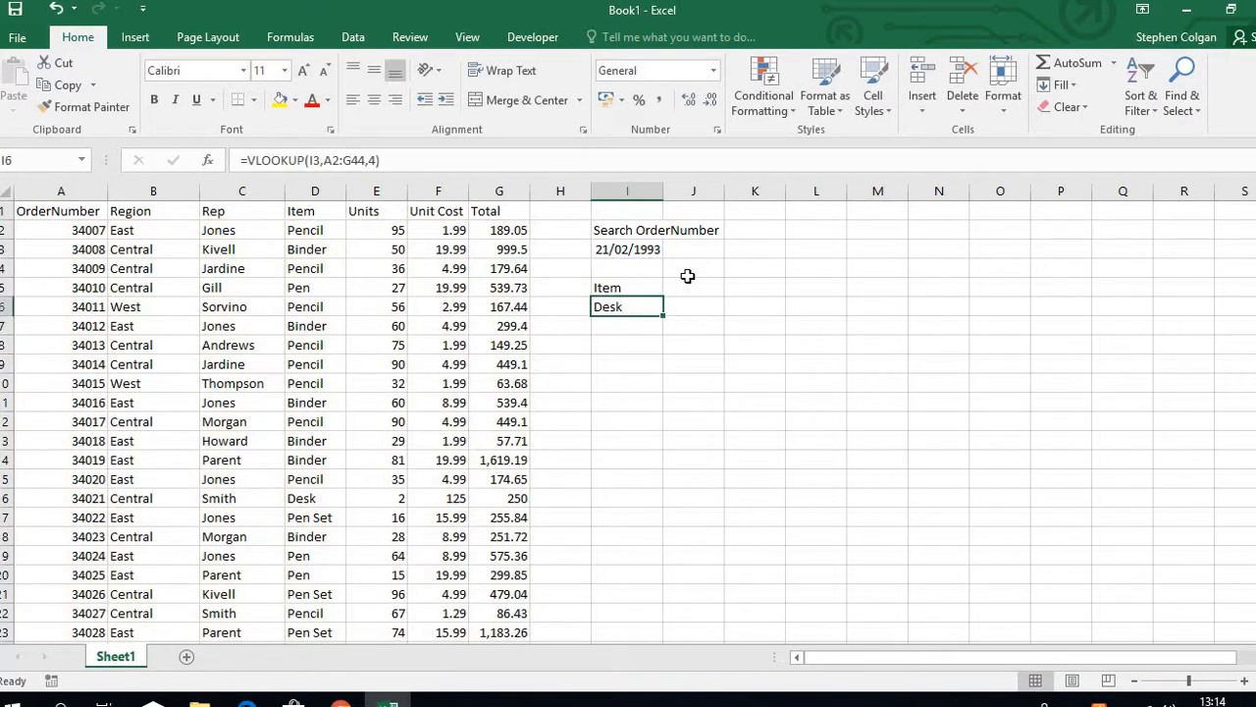
Step: Format the search value in cell I3 as a Number with no decimal places
{"action": "left_click", "coordinate": [642, 247]}
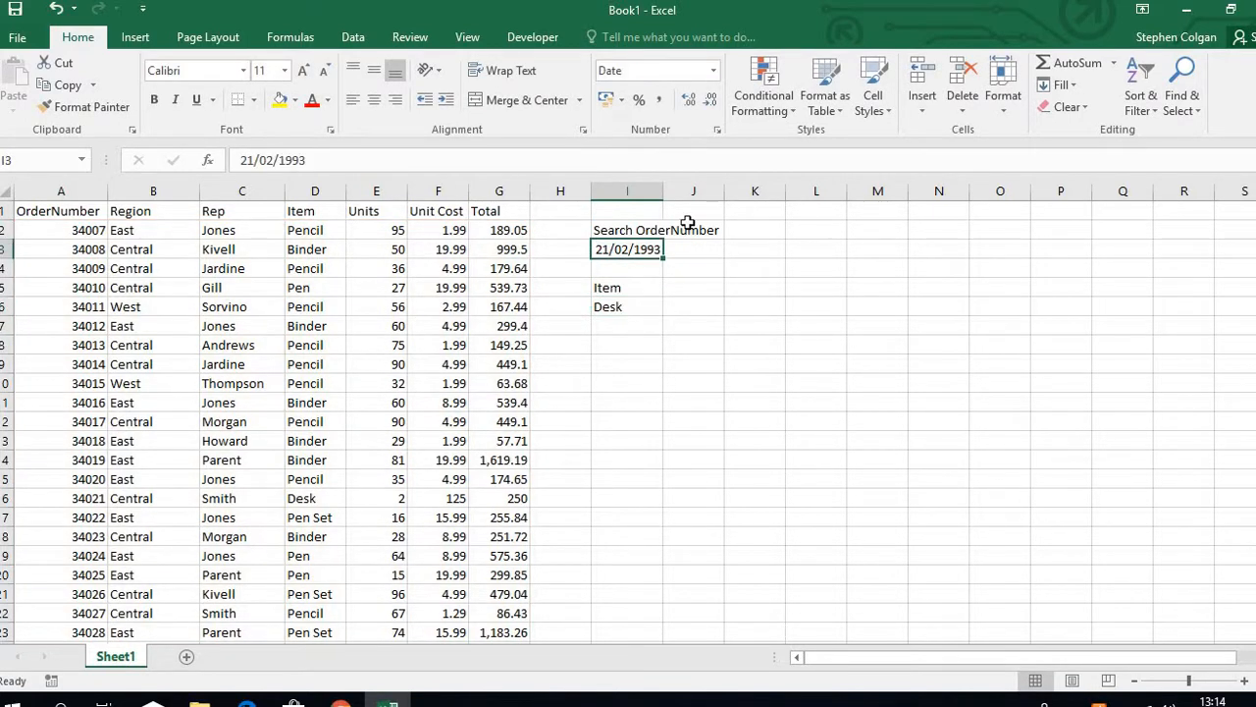
{"action": "left_click", "coordinate": [715, 76]}
{"action": "left_click", "coordinate": [665, 145]}
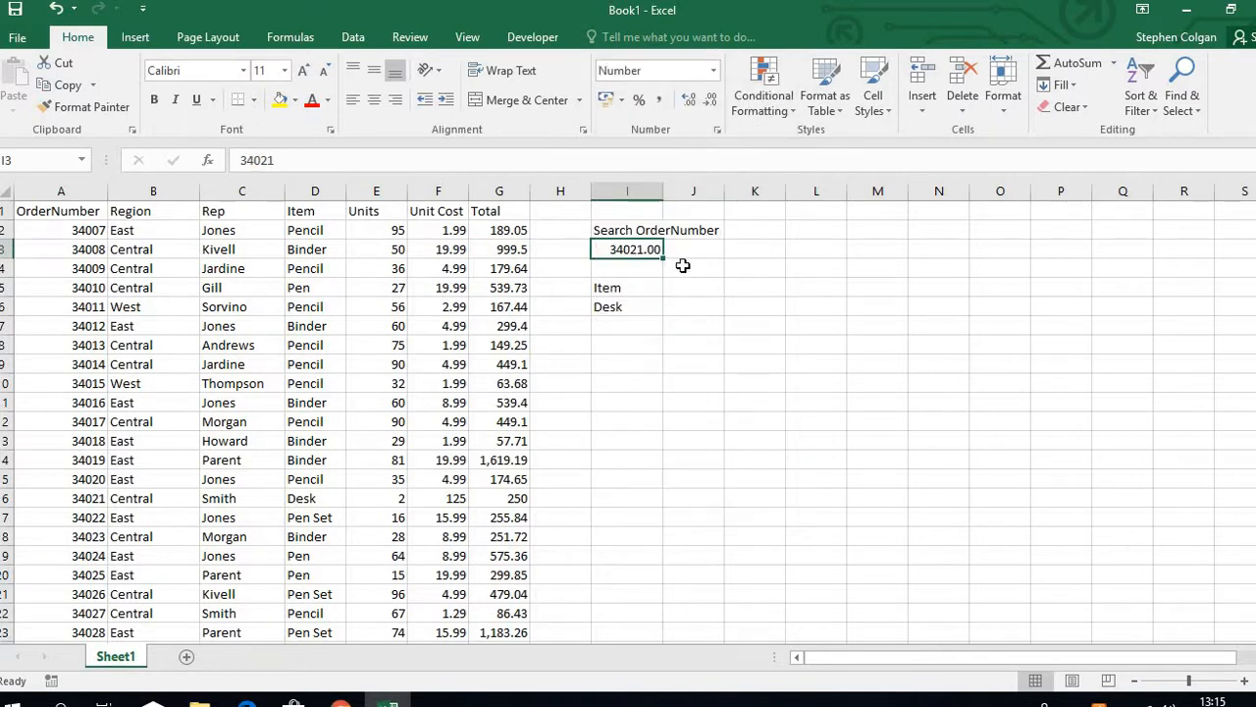
{"action": "left_click", "coordinate": [707, 108]}
{"action": "left_click", "coordinate": [706, 108]}
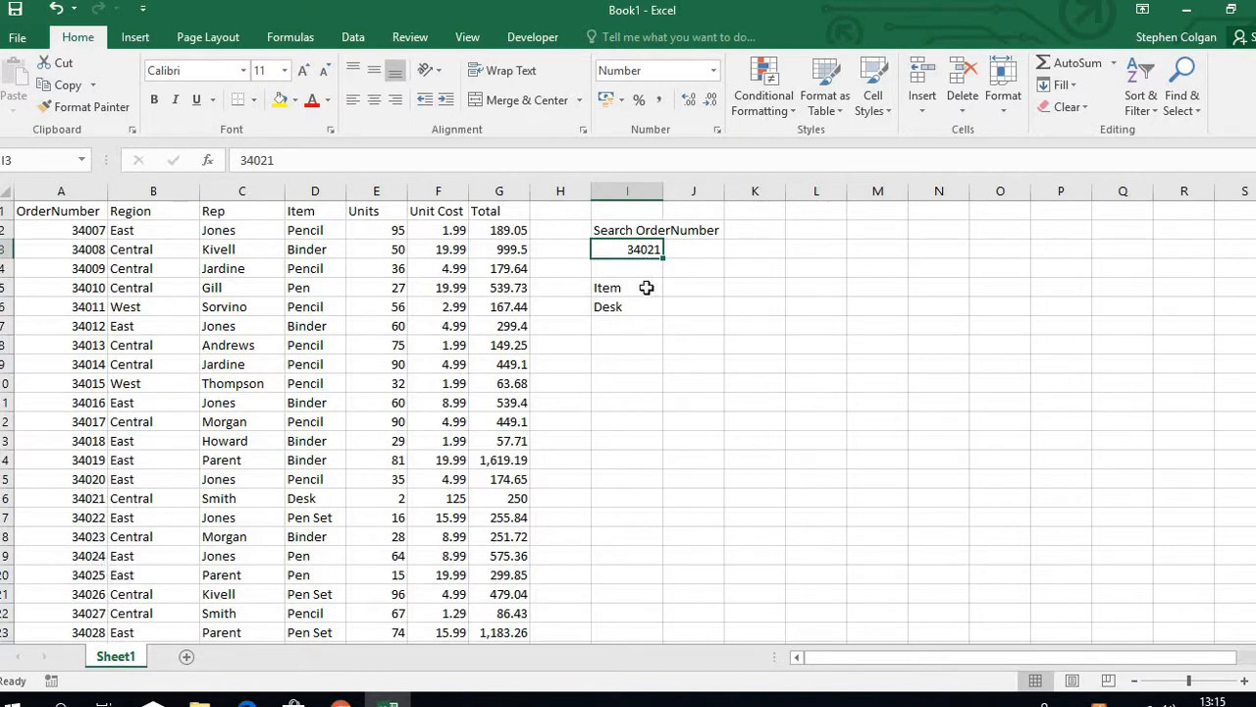
Step: Replace the search value in I3 with a different order number from the table
{"action": "left_click", "coordinate": [648, 324]}
{"action": "left_click", "coordinate": [643, 248]}
{"action": "type", "text": "34027"}
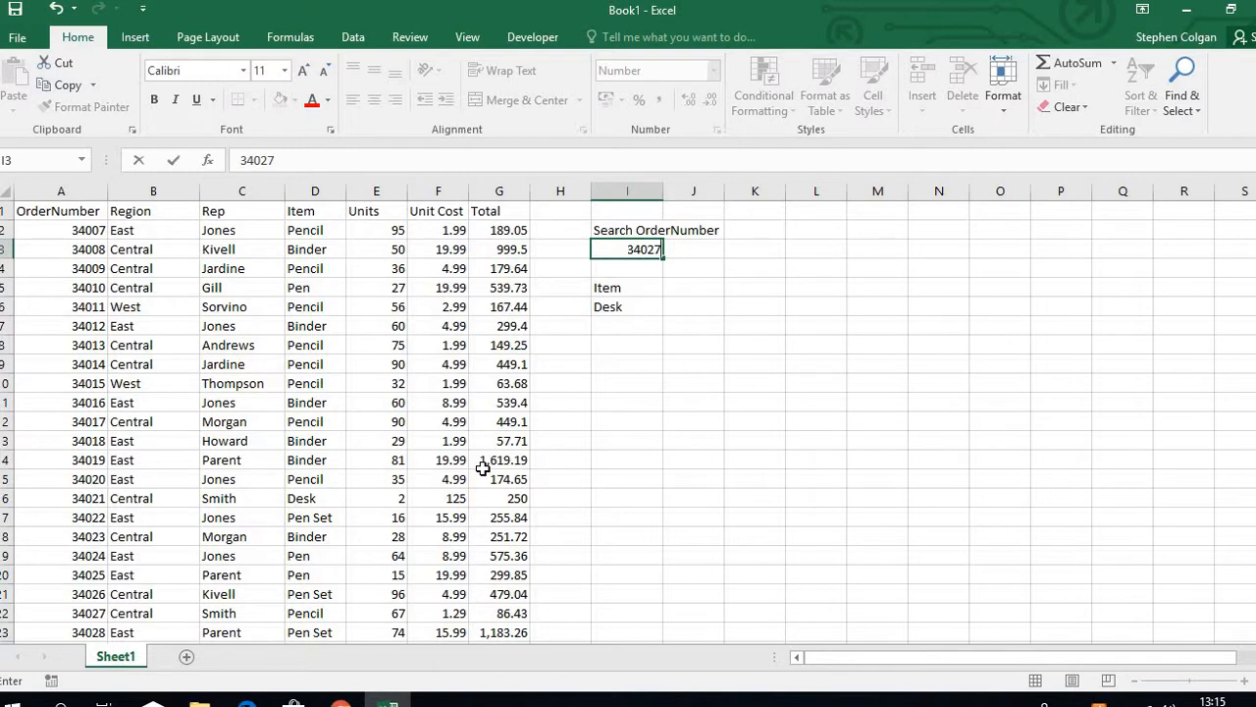
{"action": "key", "text": "Return"}
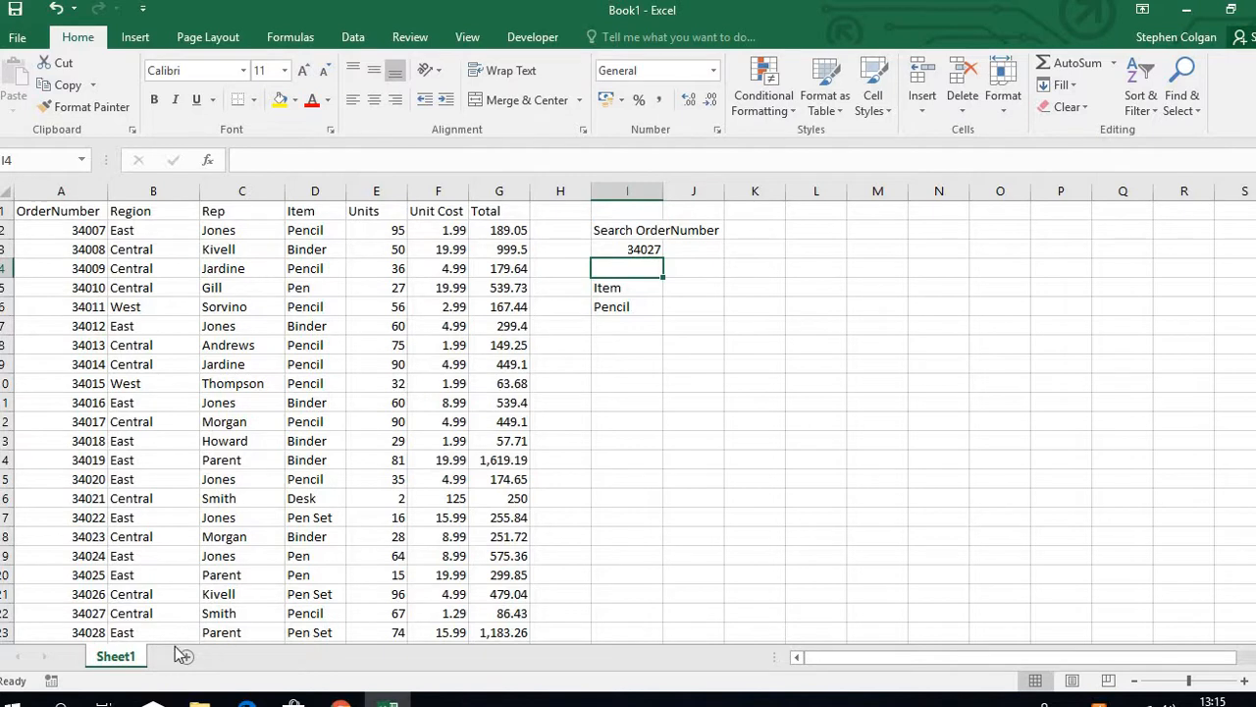
Step: Rename the worksheet Sheet1 as Orders
{"action": "right_click", "coordinate": [132, 660]}
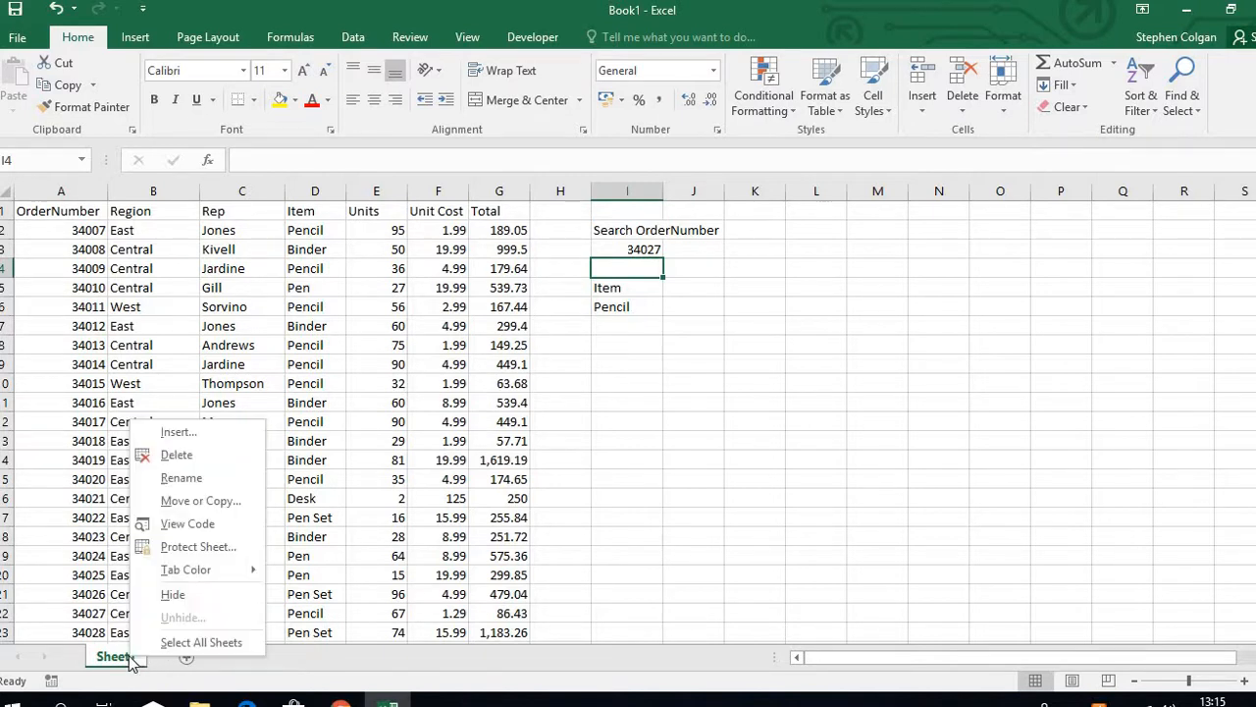
{"action": "left_click", "coordinate": [205, 479]}
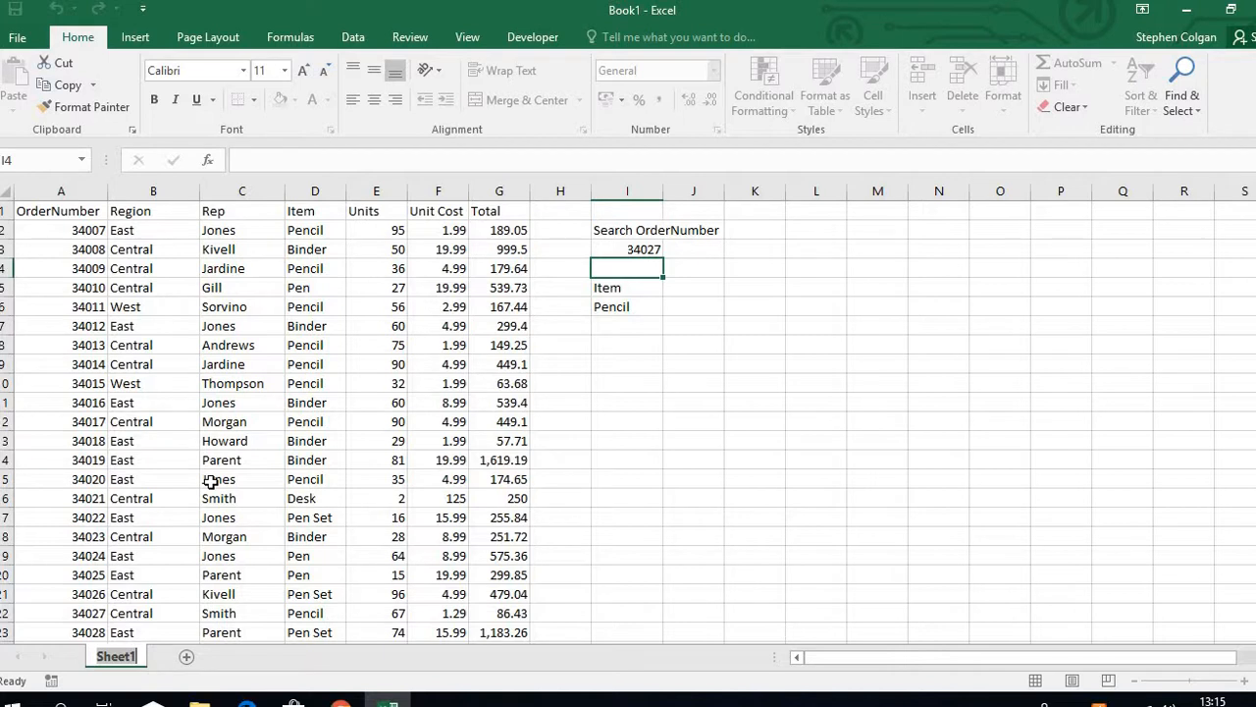
{"action": "type", "text": "Orders"}
{"action": "left_click", "coordinate": [257, 483]}
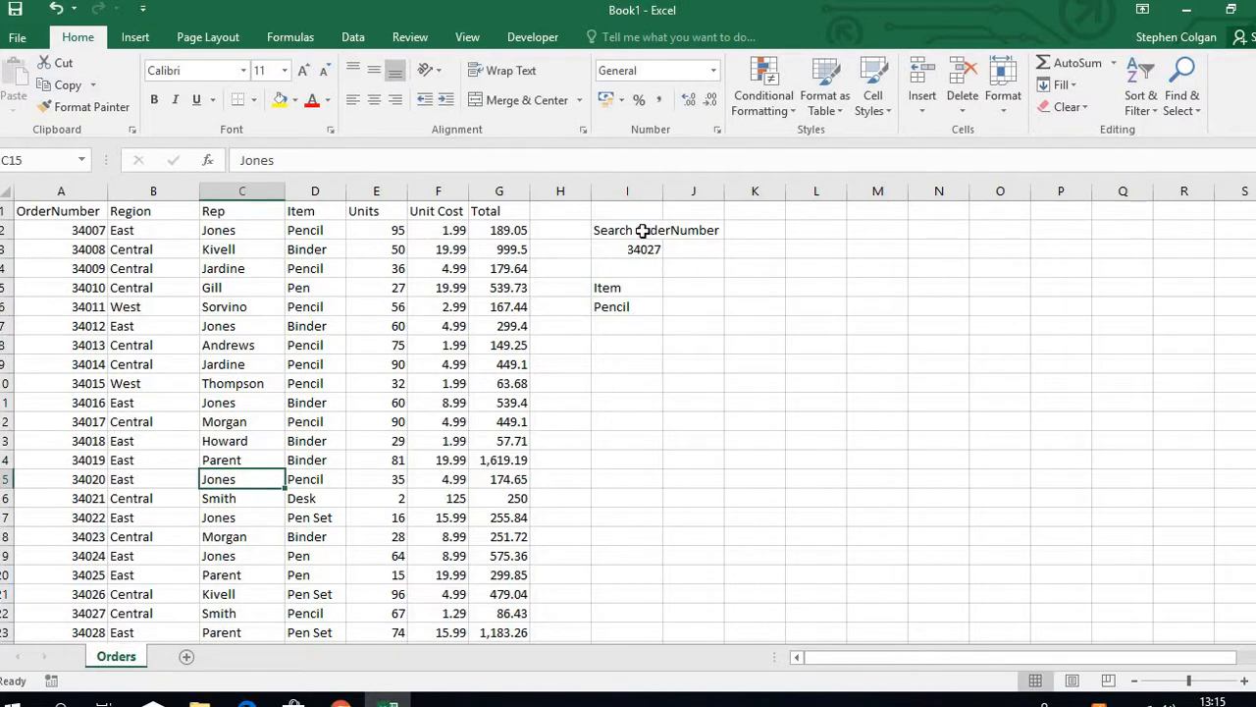
Step: Clear the search labels, search value and lookup formula from cells I1:J6 on the Orders sheet
{"action": "left_click_drag", "start_coordinate": [623, 210], "coordinate": [710, 310]}
{"action": "key", "text": "Delete"}
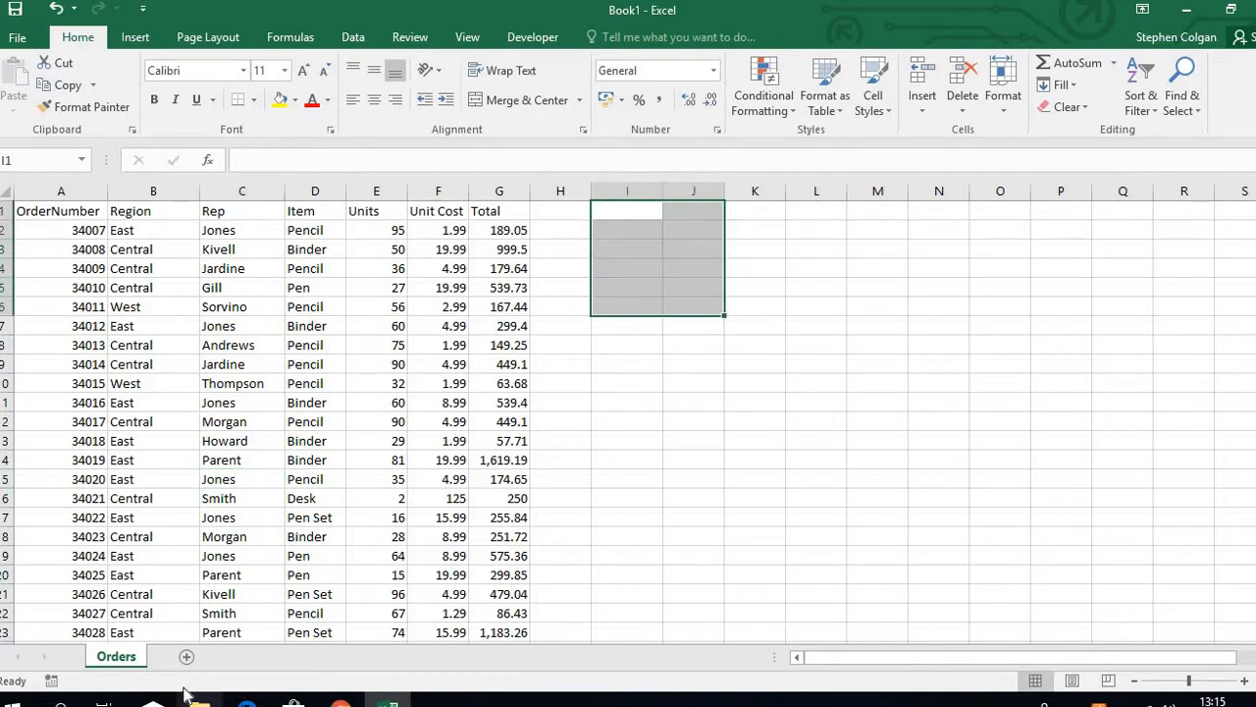
Step: Add a new blank worksheet after the Orders sheet
{"action": "left_click", "coordinate": [188, 657]}
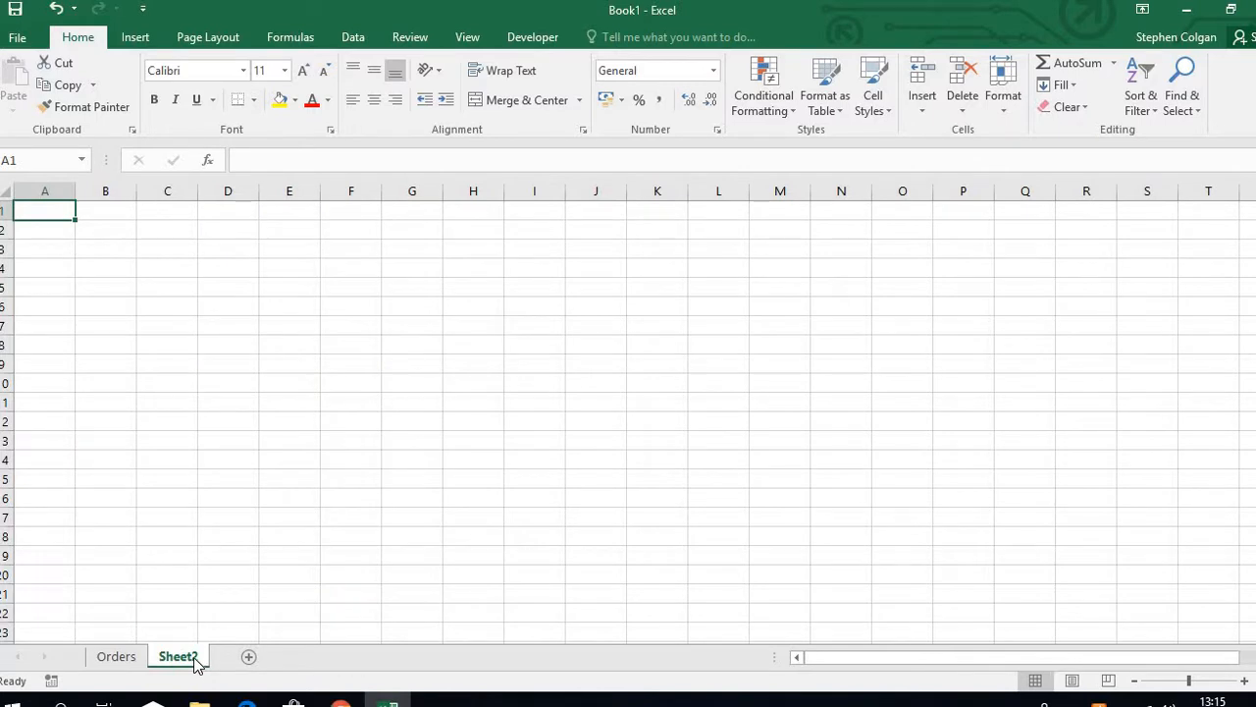
{"action": "right_click", "coordinate": [196, 662]}
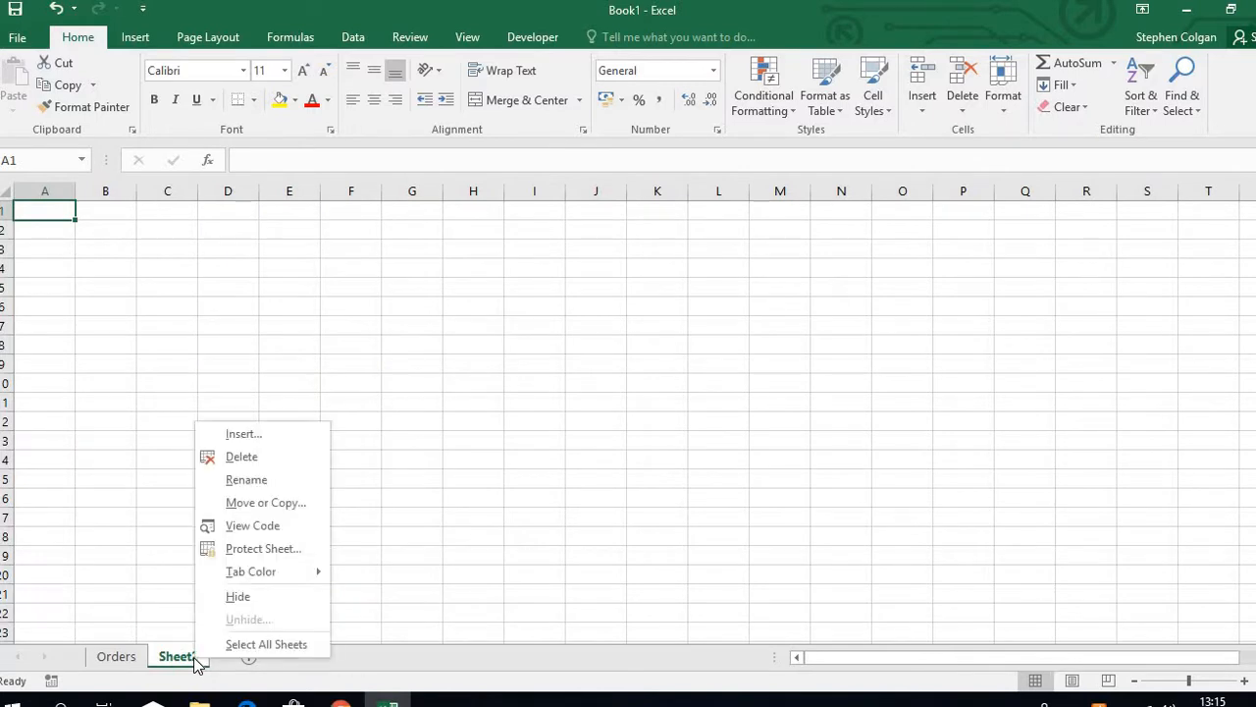
{"action": "left_click", "coordinate": [275, 502]}
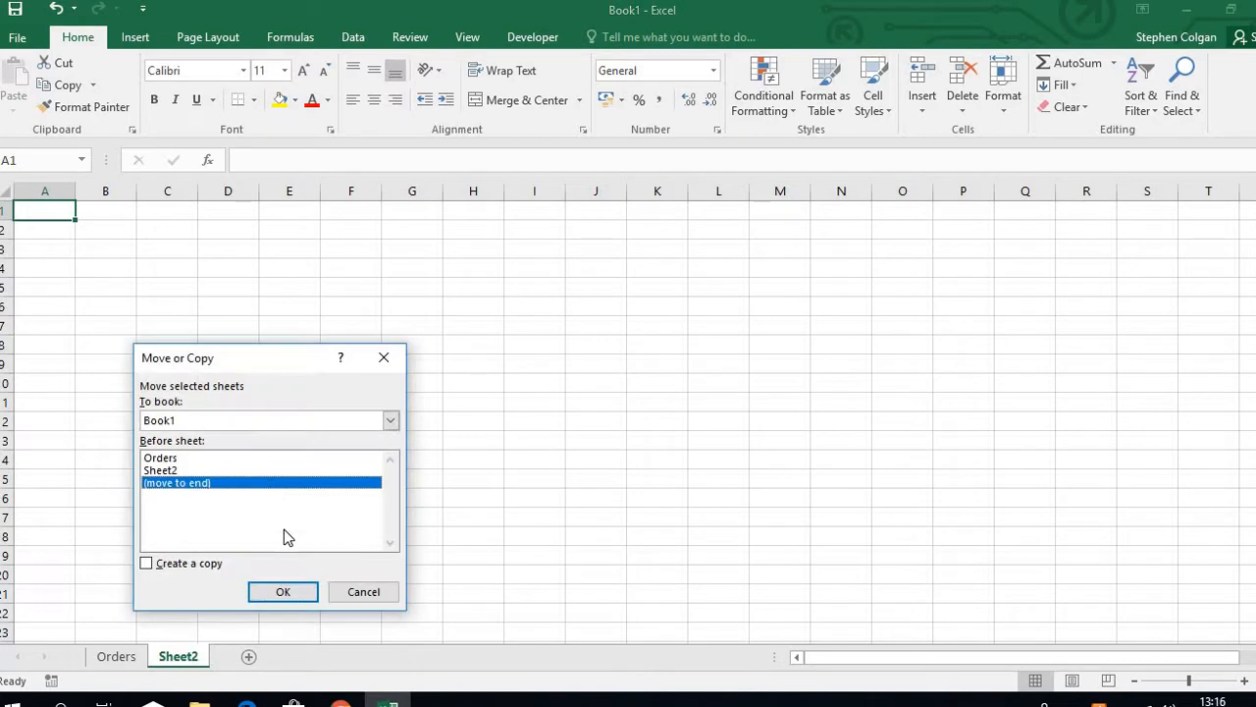
{"action": "left_click", "coordinate": [388, 356]}
Step: Rename the new worksheet Sheet2 as Search
{"action": "right_click", "coordinate": [190, 660]}
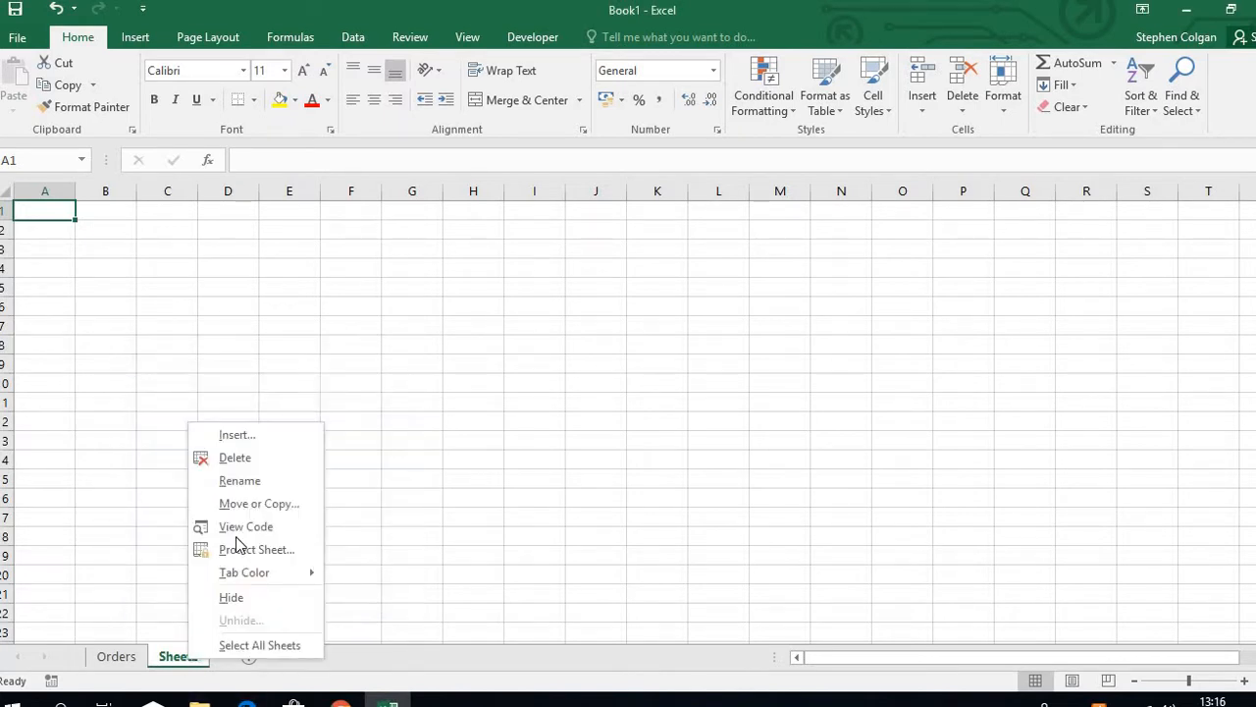
{"action": "left_click", "coordinate": [267, 483]}
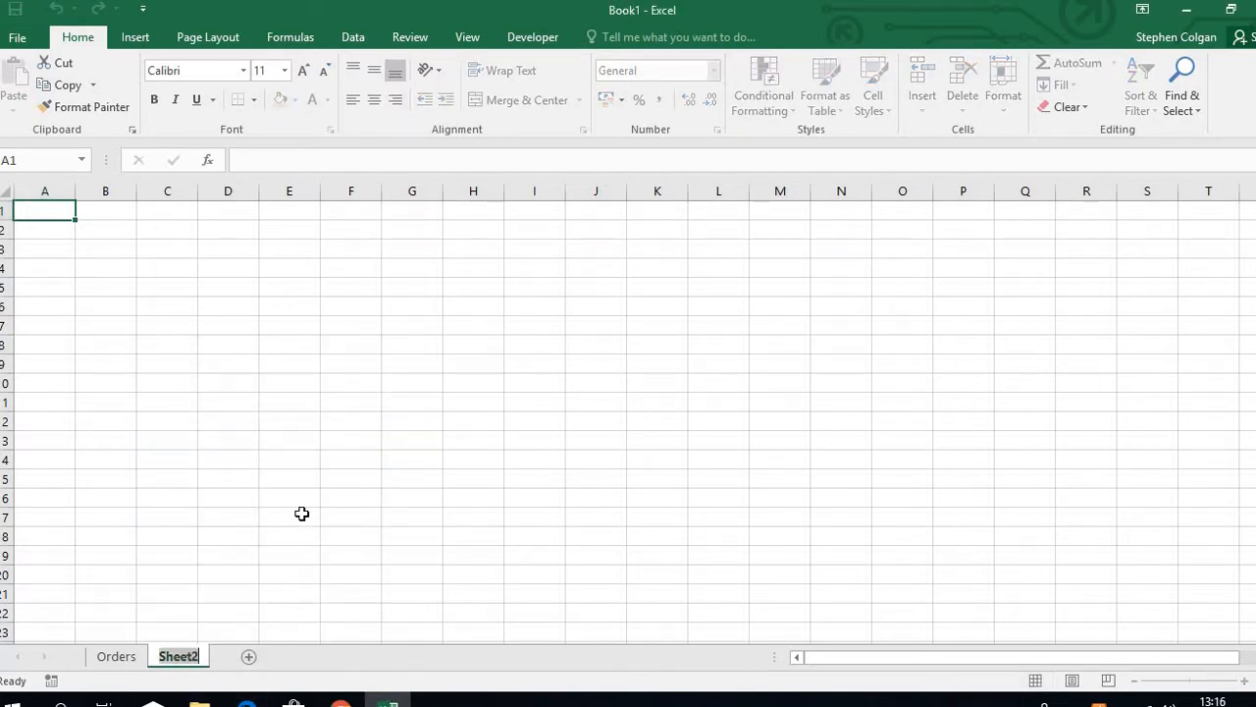
{"action": "type", "text": "Search"}
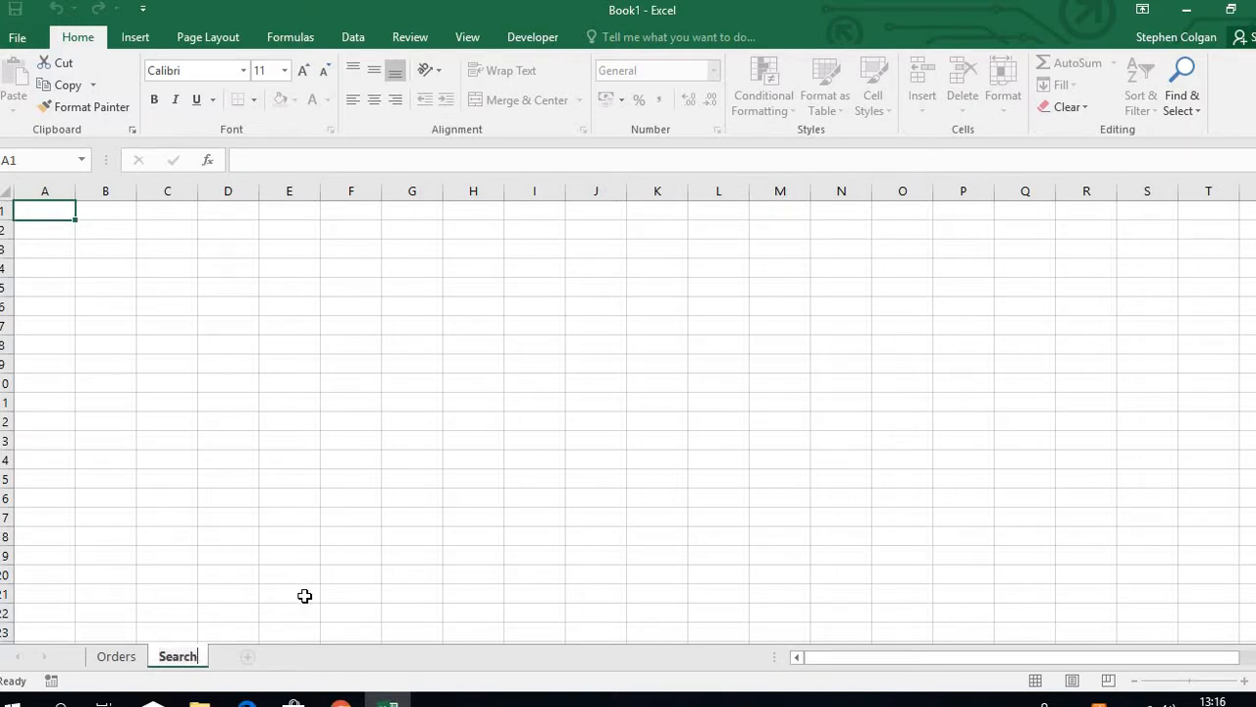
{"action": "left_click", "coordinate": [236, 577]}
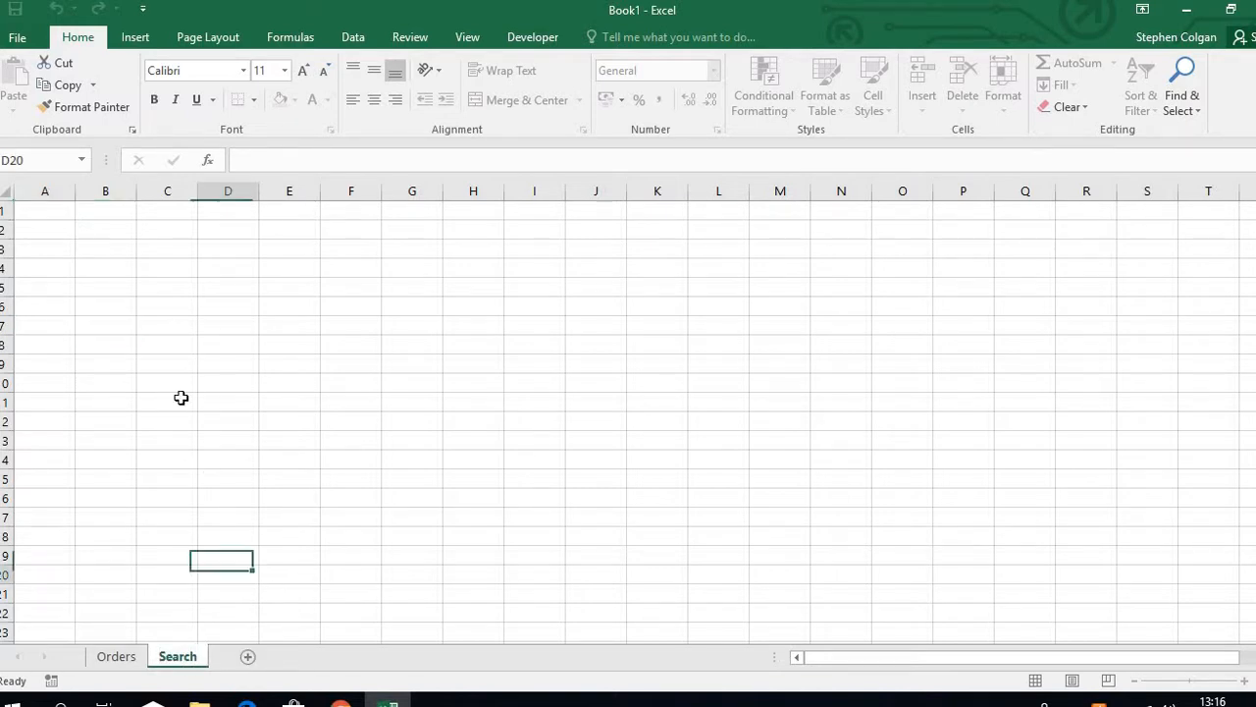
{"action": "left_click", "coordinate": [51, 232]}
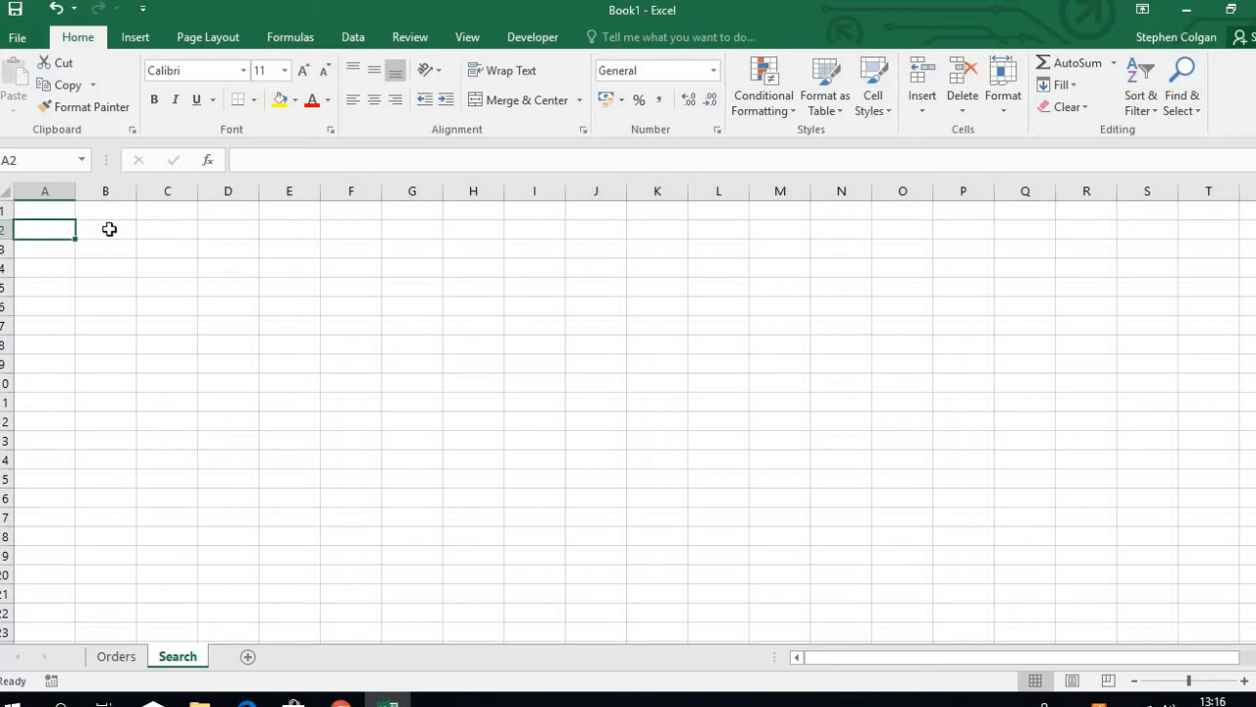
{"action": "left_click", "coordinate": [109, 229]}
{"action": "left_click", "coordinate": [56, 227]}
{"action": "left_click", "coordinate": [111, 230]}
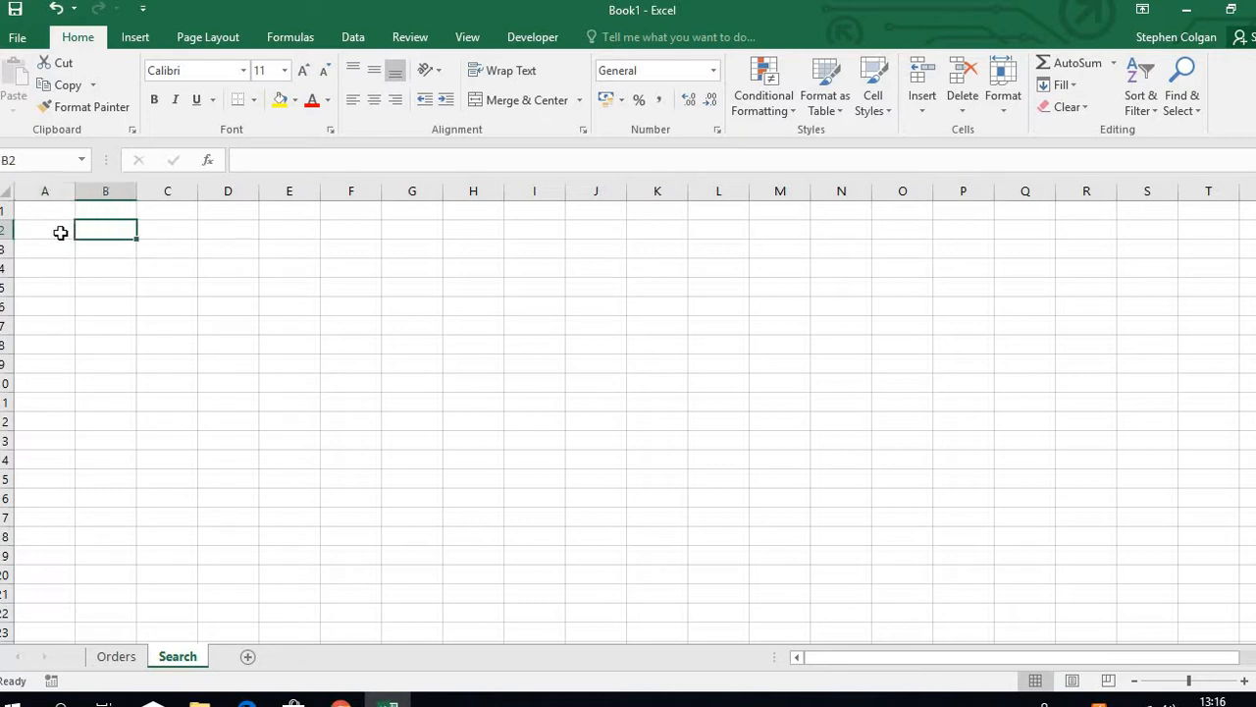
{"action": "left_click", "coordinate": [60, 235]}
{"action": "left_click", "coordinate": [55, 212]}
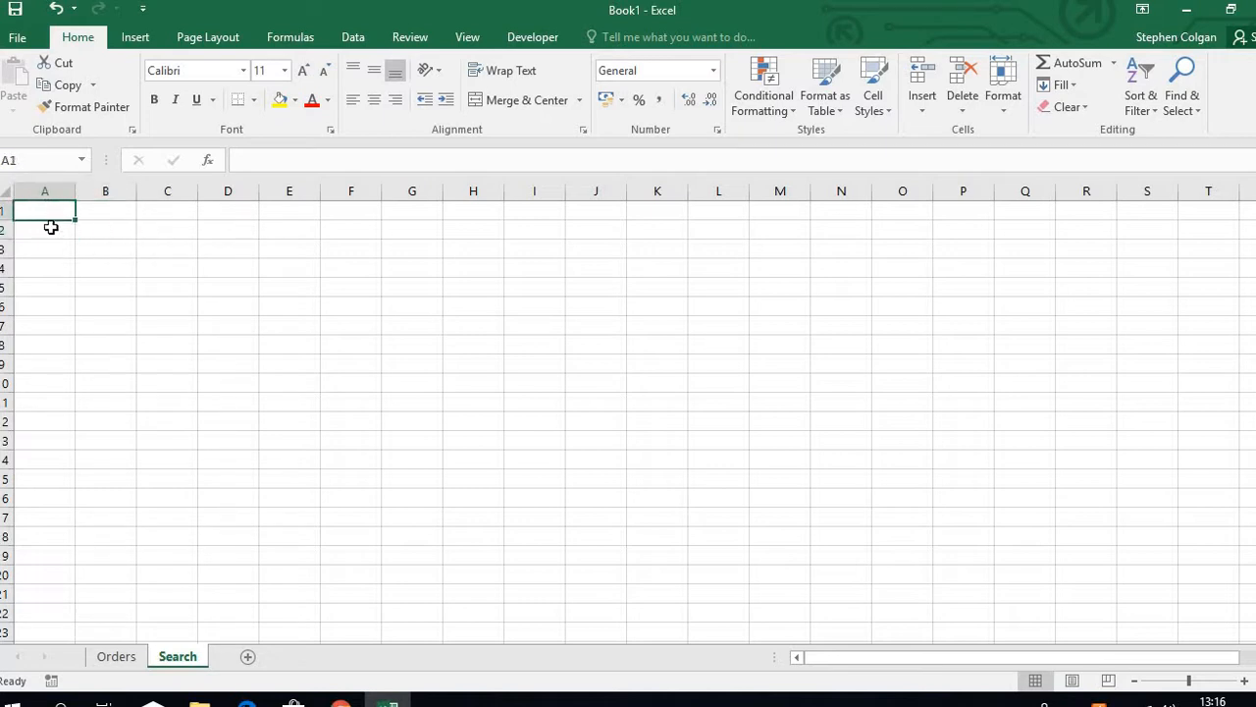
{"action": "left_click", "coordinate": [51, 228]}
Step: Enter the heading Ordernumber in cell A1 of the Search sheet and widen column A well beyond the heading
{"action": "left_click", "coordinate": [50, 214]}
{"action": "type", "text": "Order"}
{"action": "type", "text": "number"}
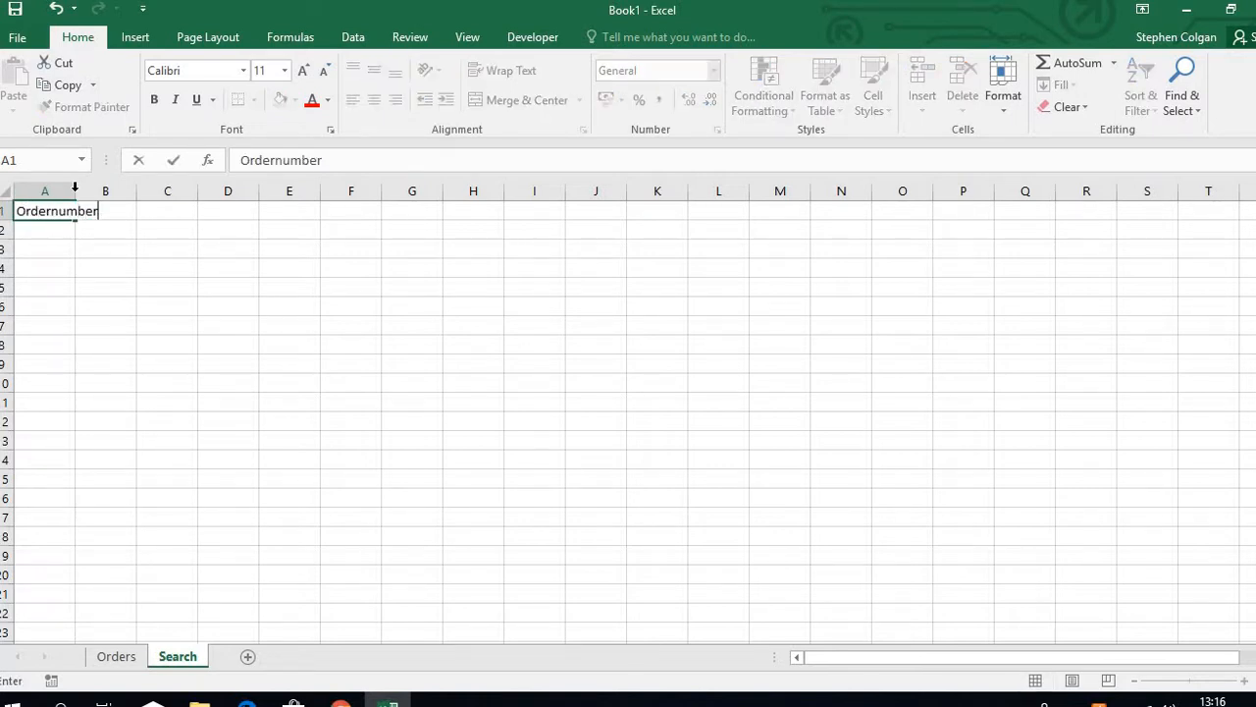
{"action": "left_click", "coordinate": [117, 251]}
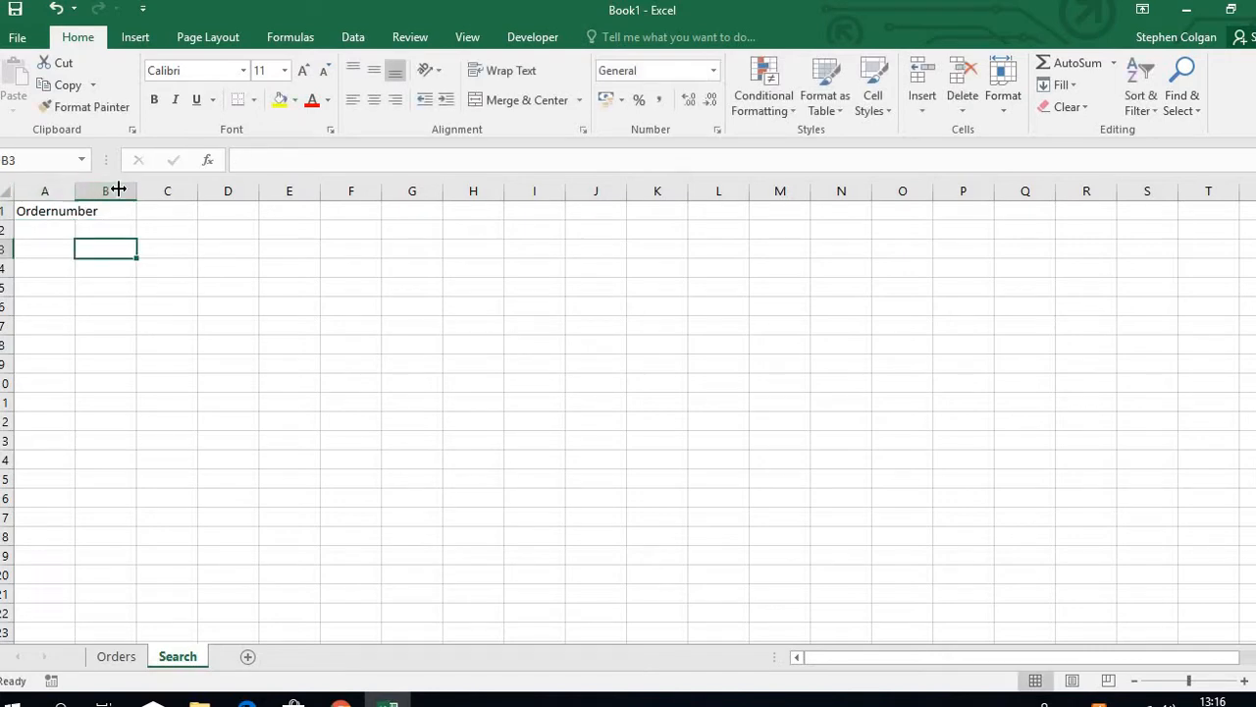
{"action": "left_click_drag", "start_coordinate": [76, 189], "coordinate": [175, 190]}
{"action": "left_click", "coordinate": [68, 210]}
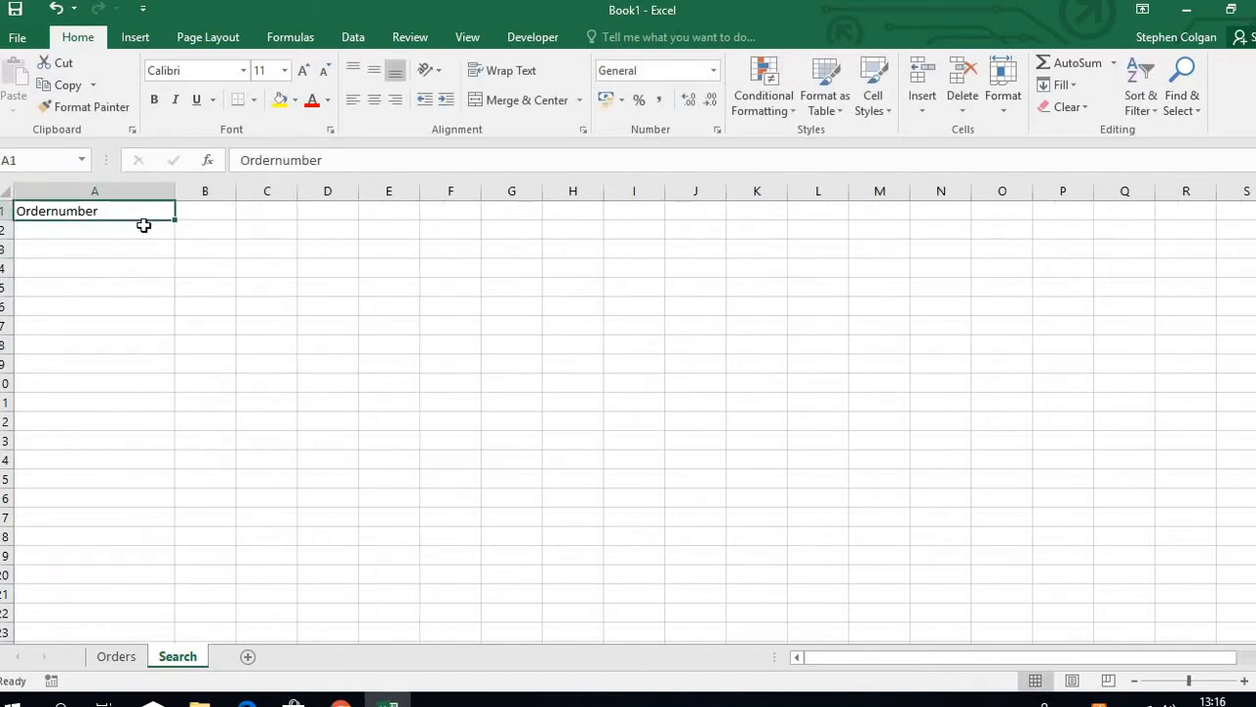
Step: Enter the heading Description in cell B1 of the Search sheet
{"action": "left_click", "coordinate": [202, 229]}
{"action": "left_click", "coordinate": [205, 209]}
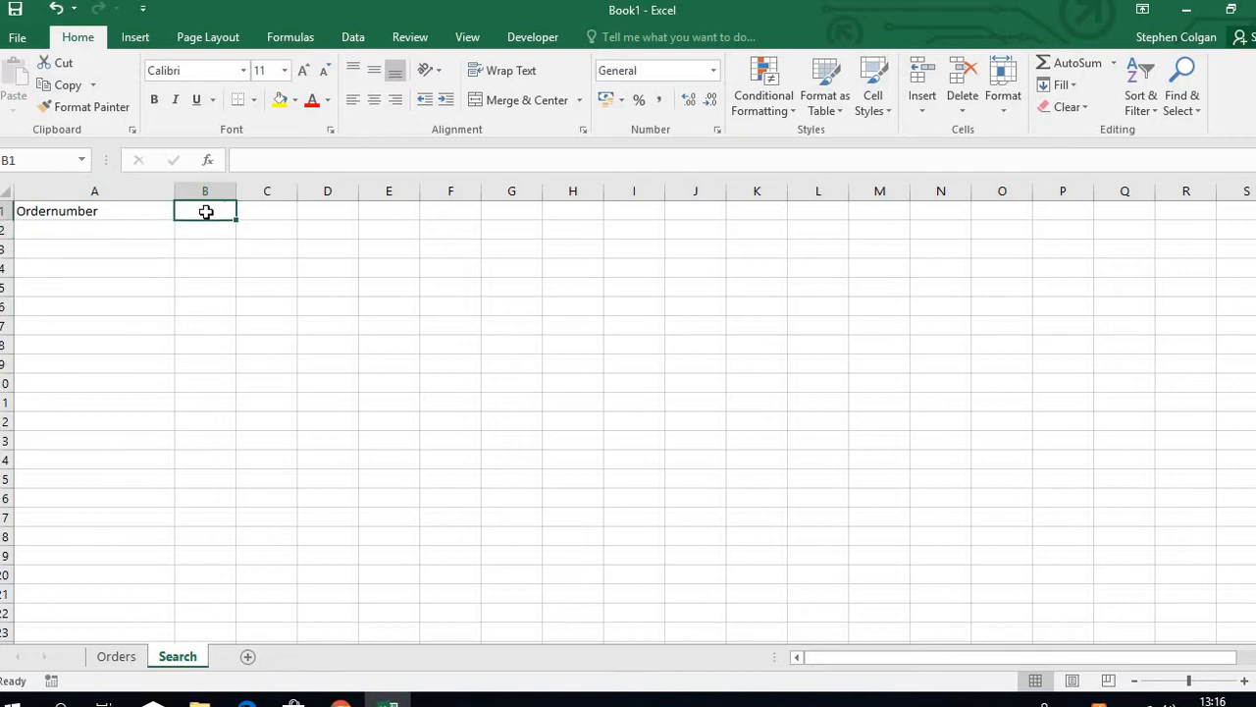
{"action": "type", "text": "Descr"}
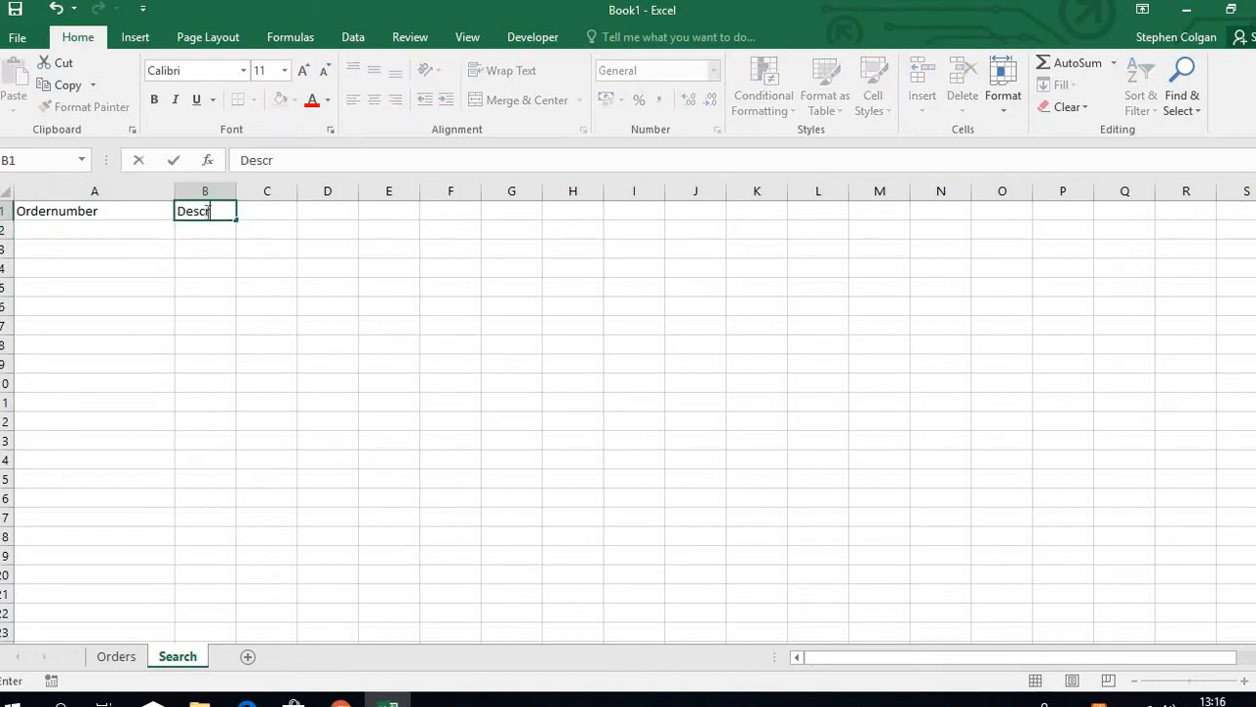
{"action": "type", "text": "iption"}
{"action": "left_click", "coordinate": [209, 243]}
{"action": "left_click", "coordinate": [205, 228]}
Step: Enter two order numbers from the Orders data in cells A2 and A3, and widen column B to fit its heading
{"action": "left_click", "coordinate": [98, 228]}
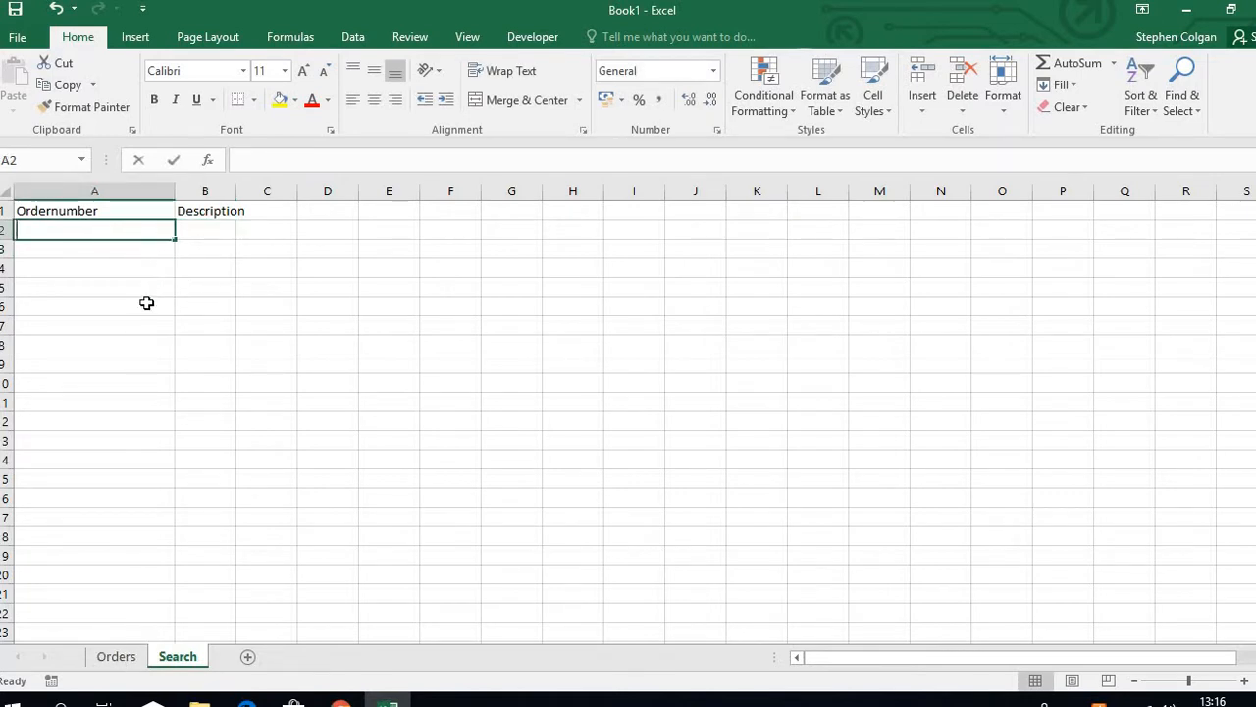
{"action": "type", "text": "34030"}
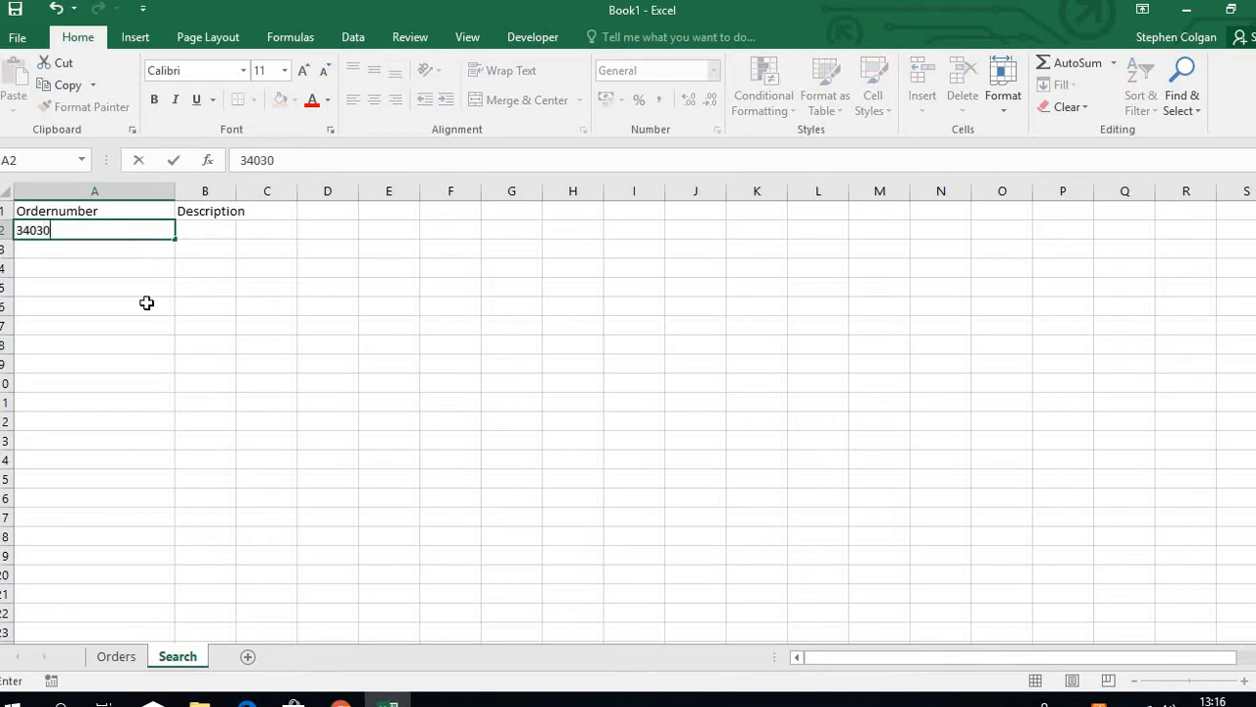
{"action": "left_click", "coordinate": [86, 253]}
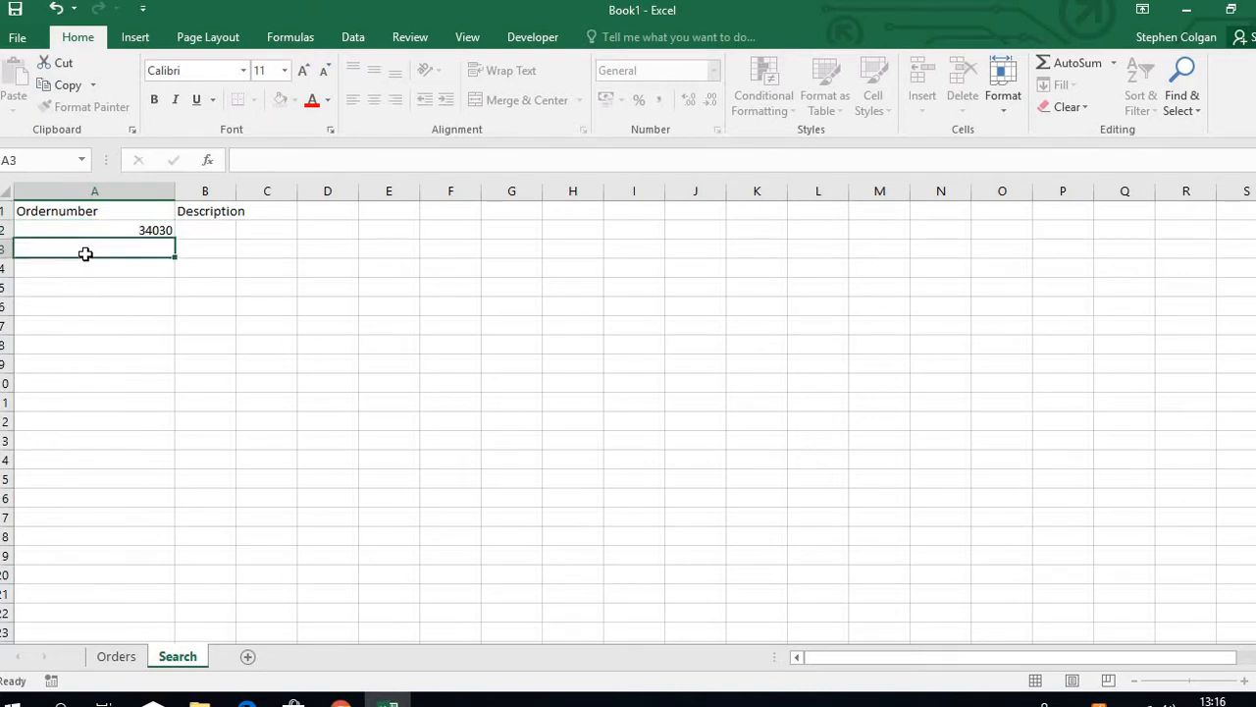
{"action": "type", "text": "3"}
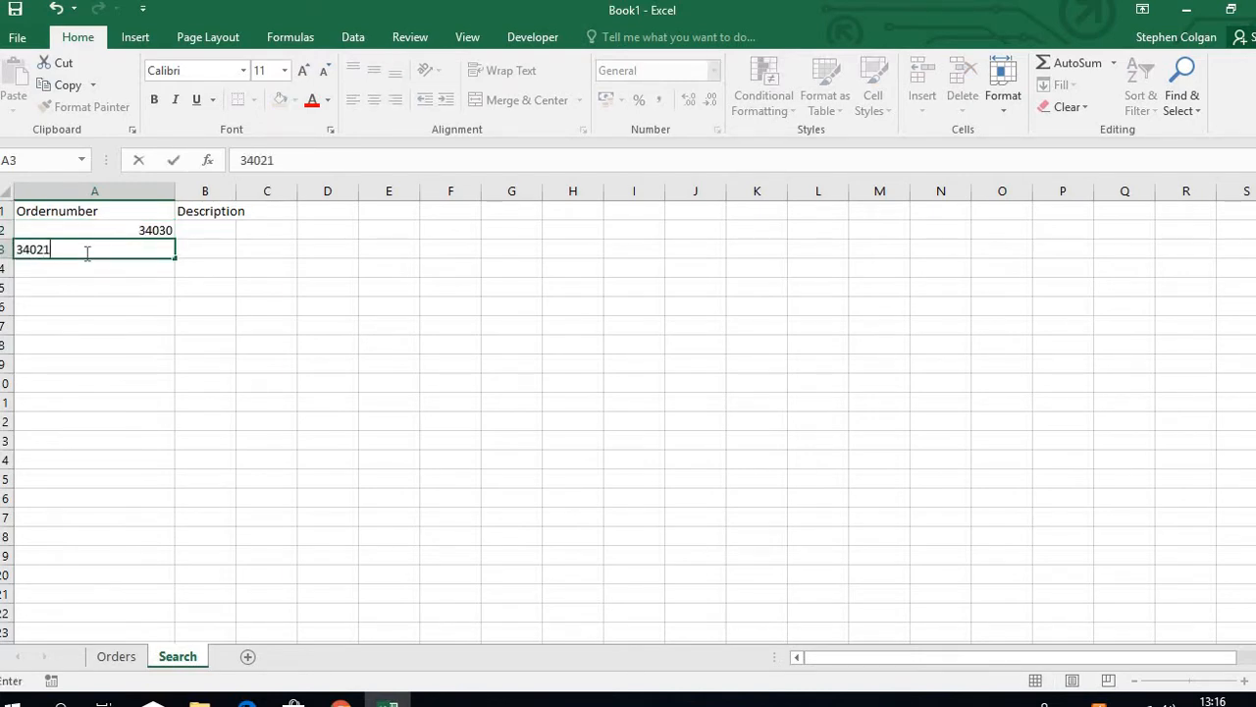
{"action": "type", "text": "4021"}
{"action": "key", "text": "Return"}
{"action": "left_click", "coordinate": [222, 226]}
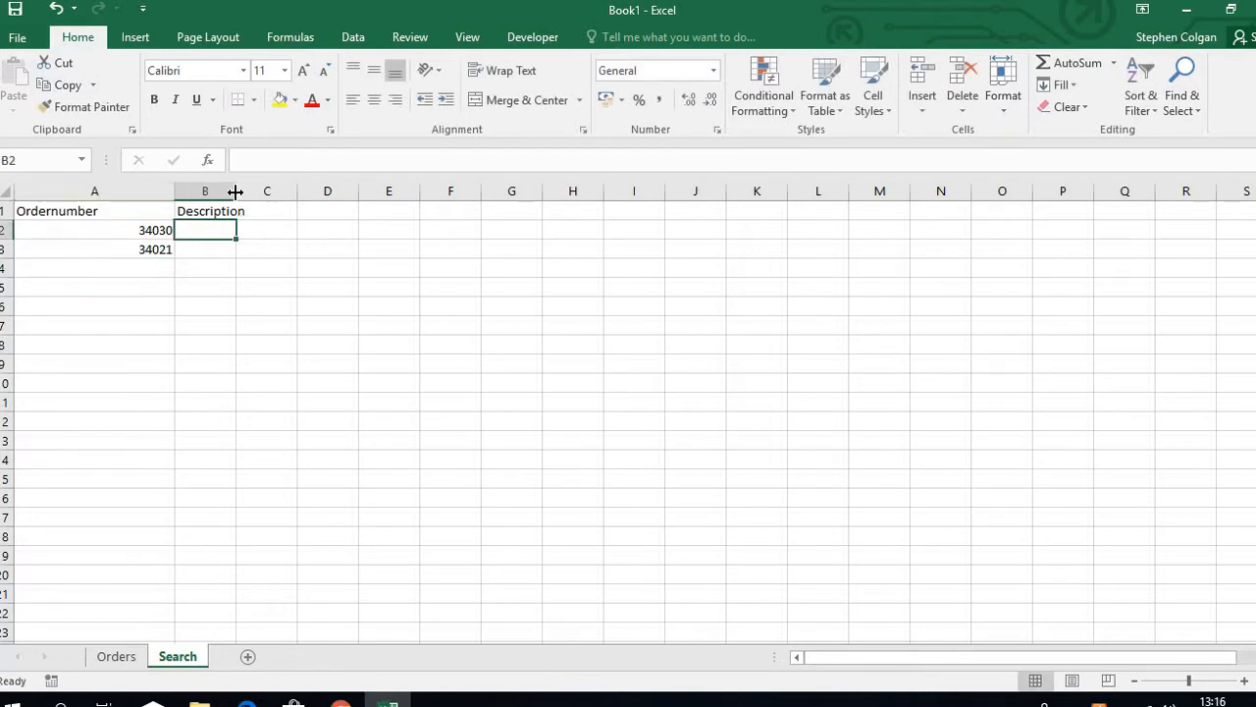
{"action": "left_click_drag", "start_coordinate": [235, 191], "coordinate": [303, 190]}
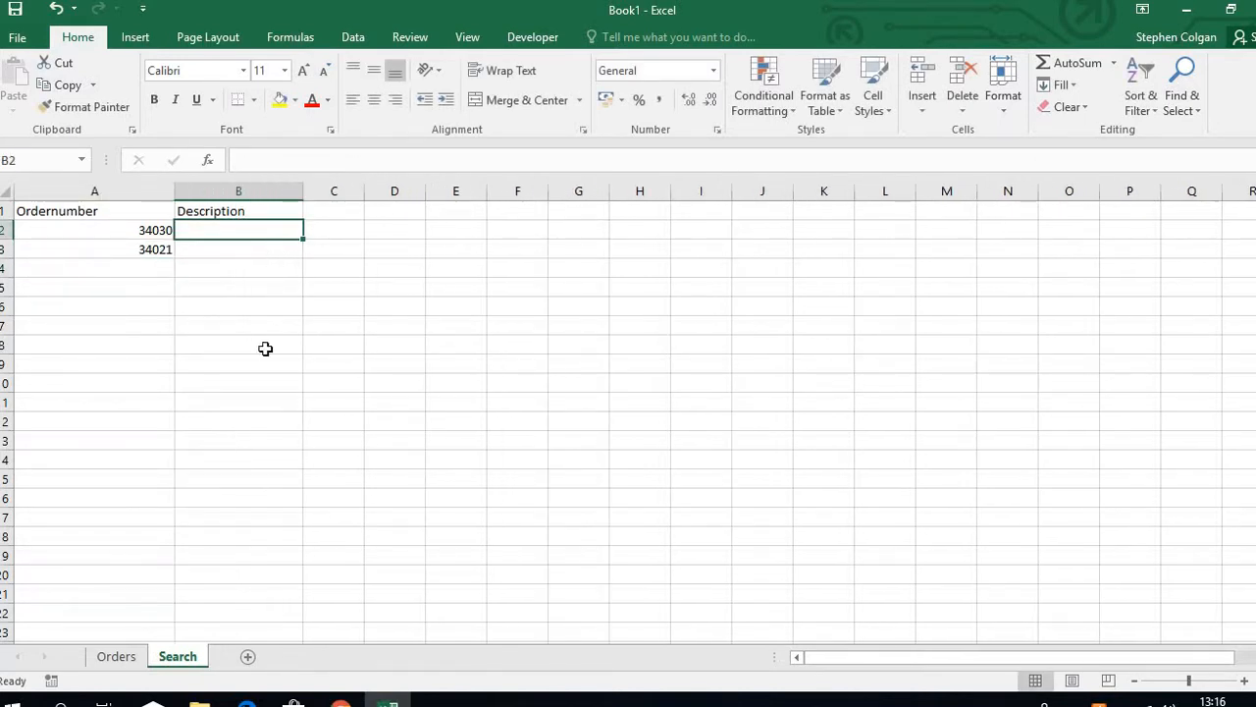
Step: Define the name Order for the data range A2:G44 on the Orders sheet, leaving out the header row
{"action": "left_click", "coordinate": [116, 663]}
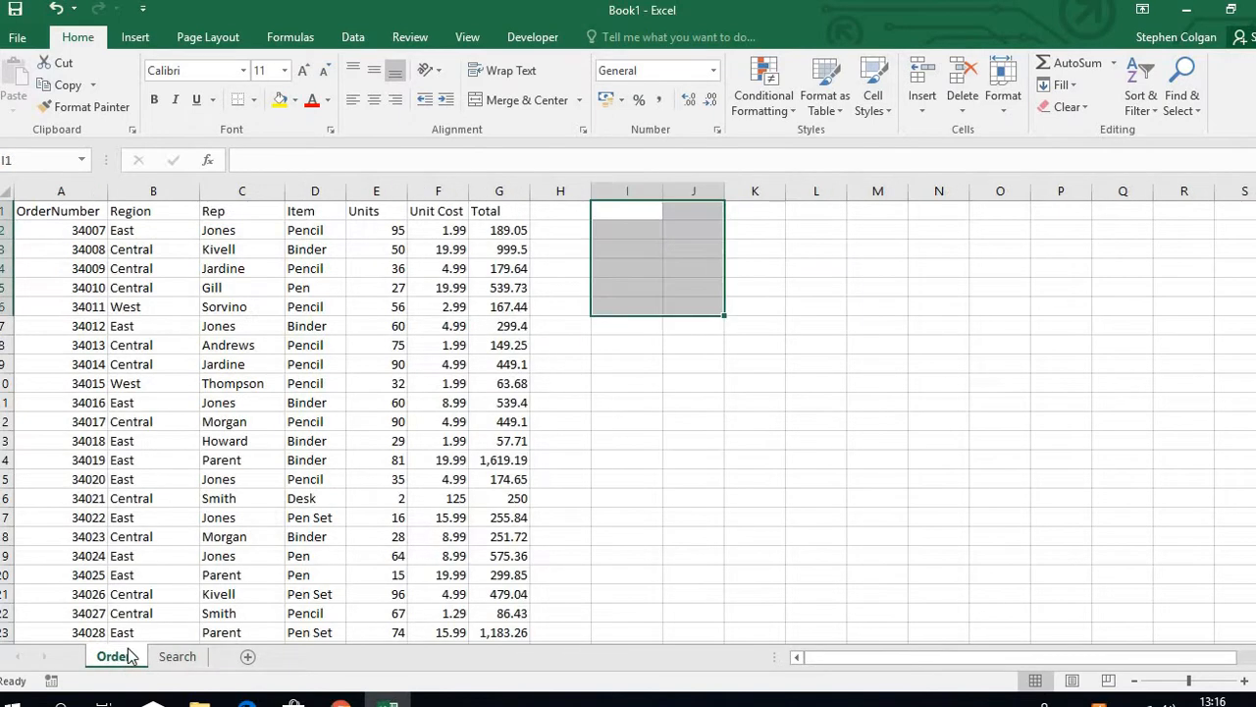
{"action": "left_click_drag", "start_coordinate": [57, 227], "coordinate": [216, 232]}
{"action": "left_click_drag", "start_coordinate": [359, 287], "coordinate": [503, 587]}
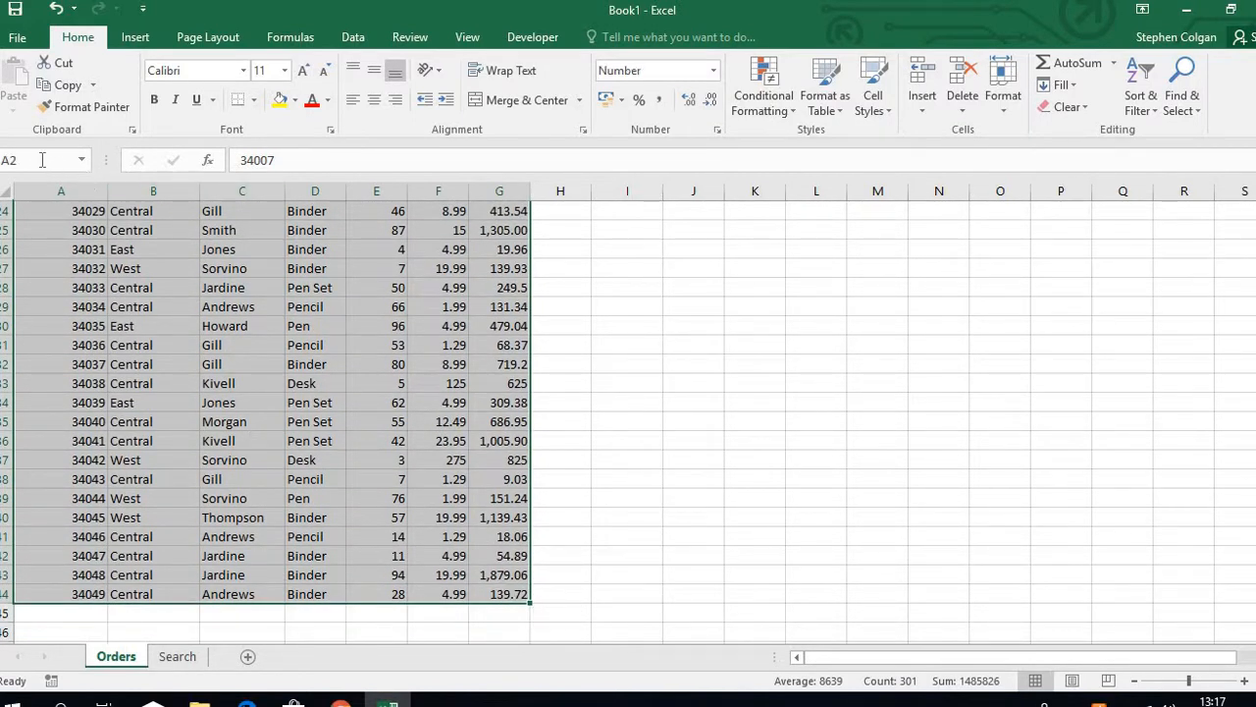
{"action": "left_click", "coordinate": [42, 160]}
{"action": "key", "text": "BackSpace"}
{"action": "key", "text": "Return"}
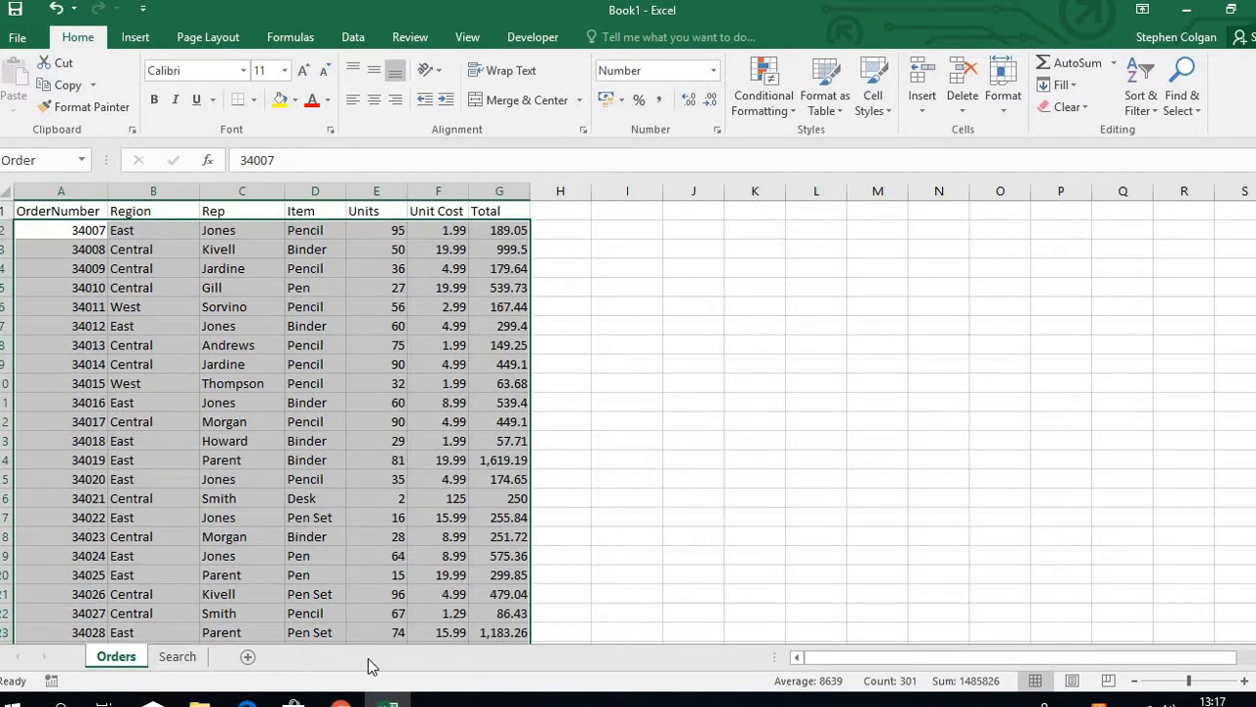
Step: Enter the formula =VLOOKUP(A2,Order,4) in cell B2 of the Search sheet and fill it down to B3
{"action": "left_click", "coordinate": [176, 656]}
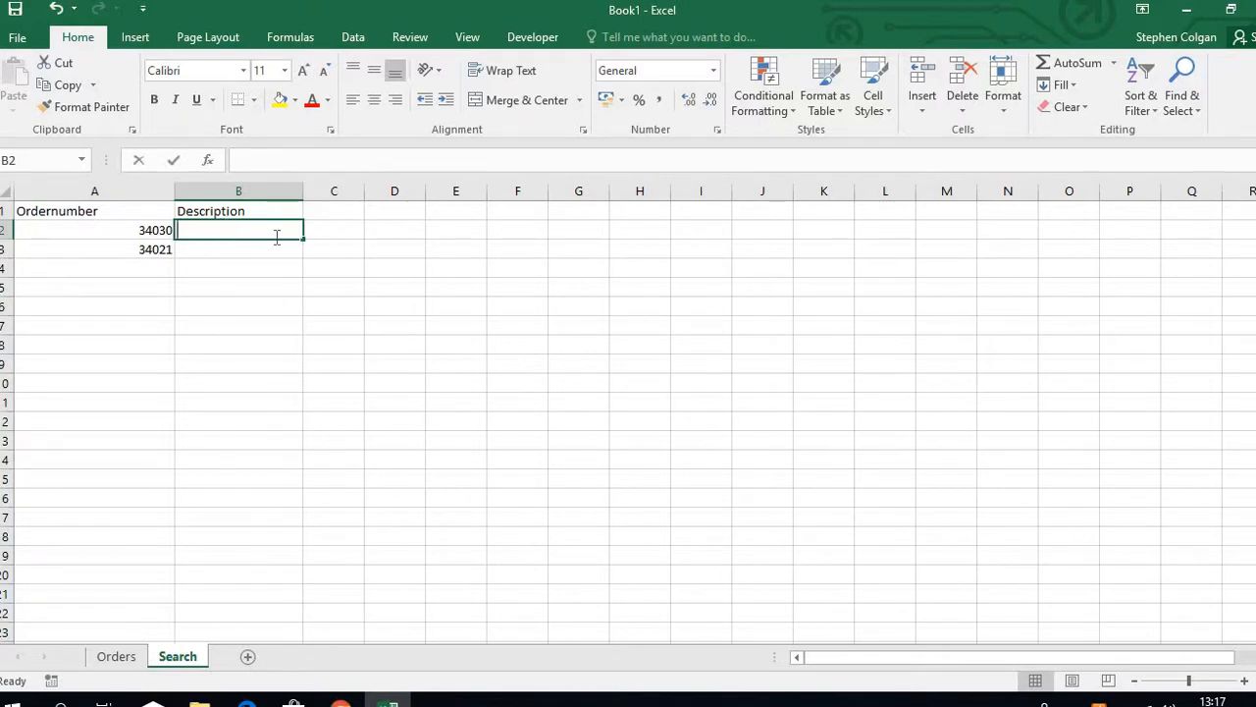
{"action": "type", "text": "=vlooku"}
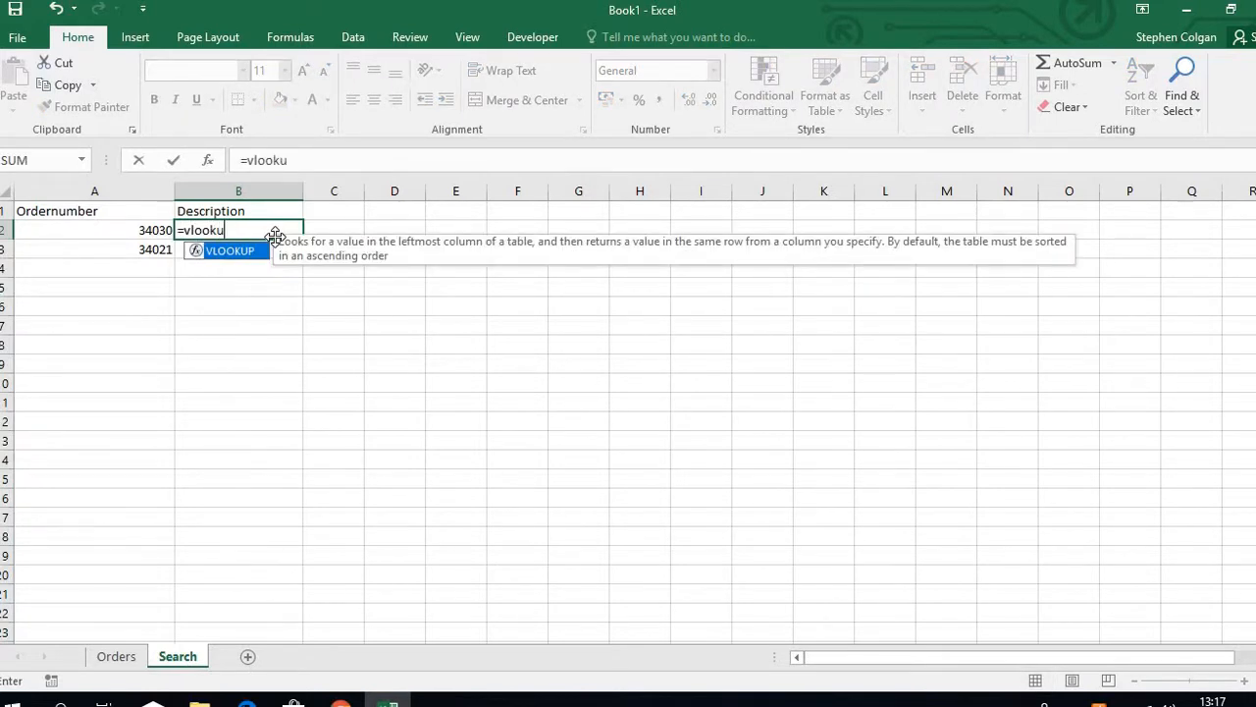
{"action": "type", "text": "p("}
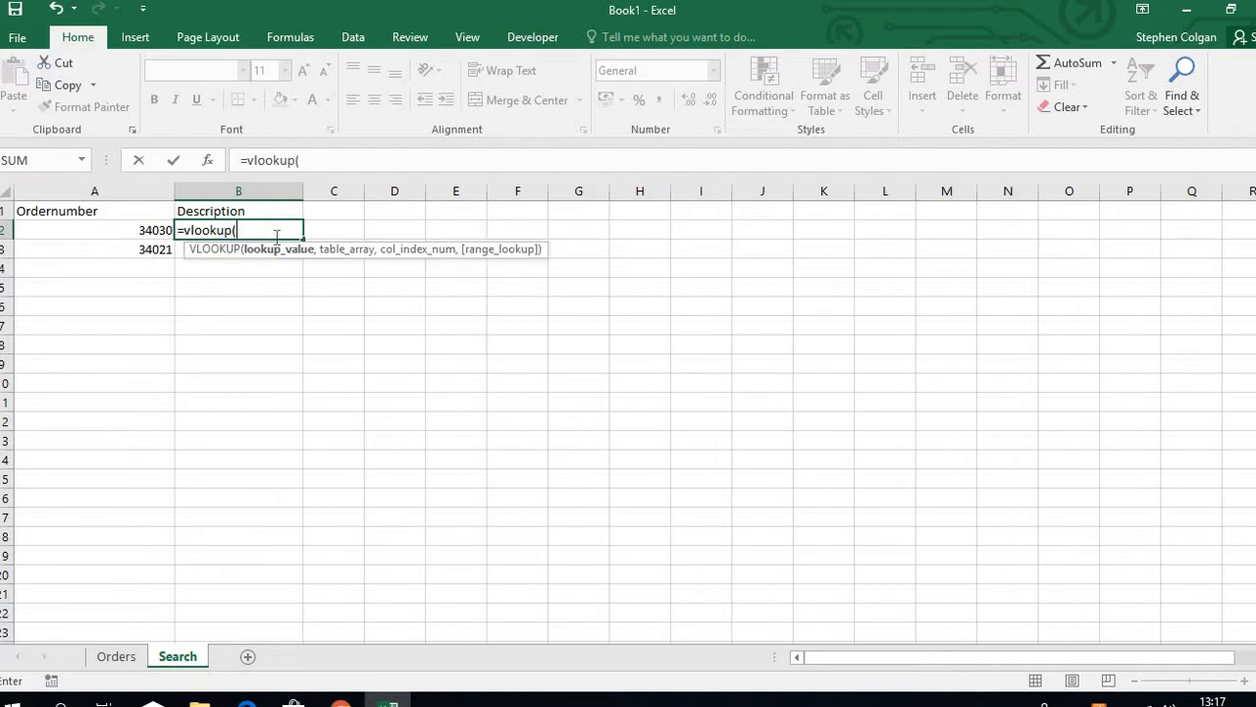
{"action": "left_click", "coordinate": [137, 230]}
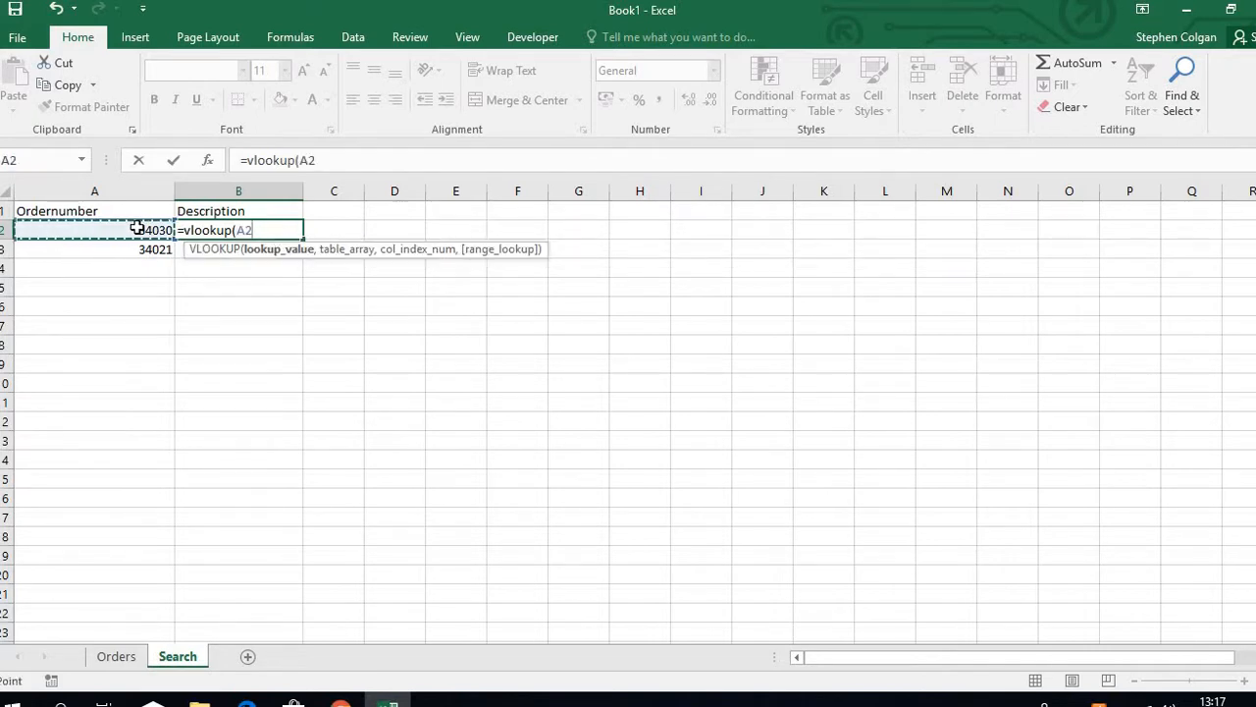
{"action": "type", "text": ","}
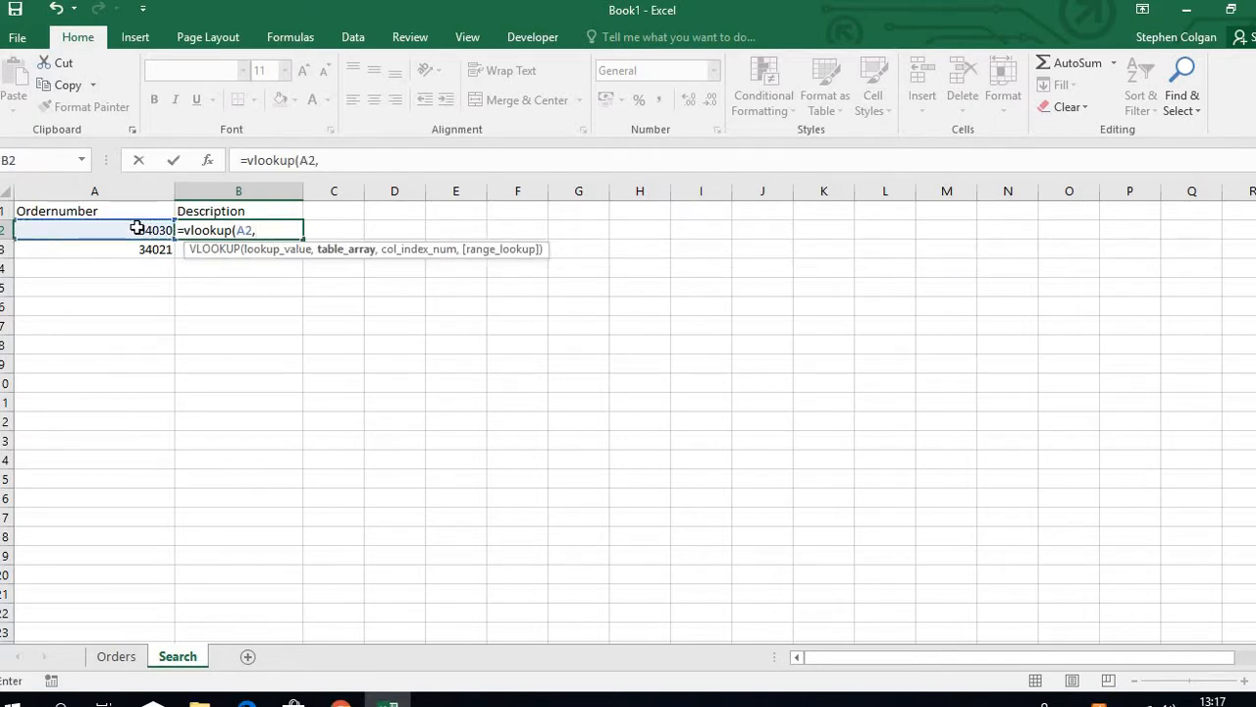
{"action": "type", "text": "o"}
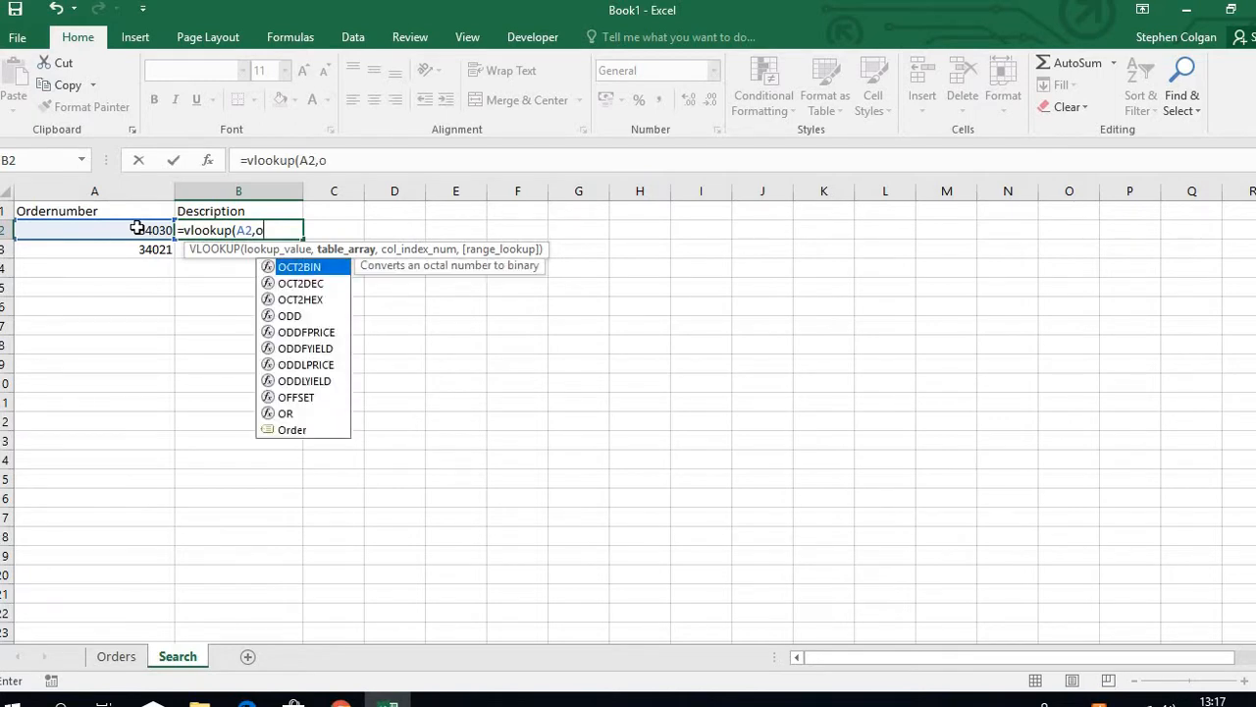
{"action": "type", "text": "r"}
{"action": "left_click", "coordinate": [299, 283]}
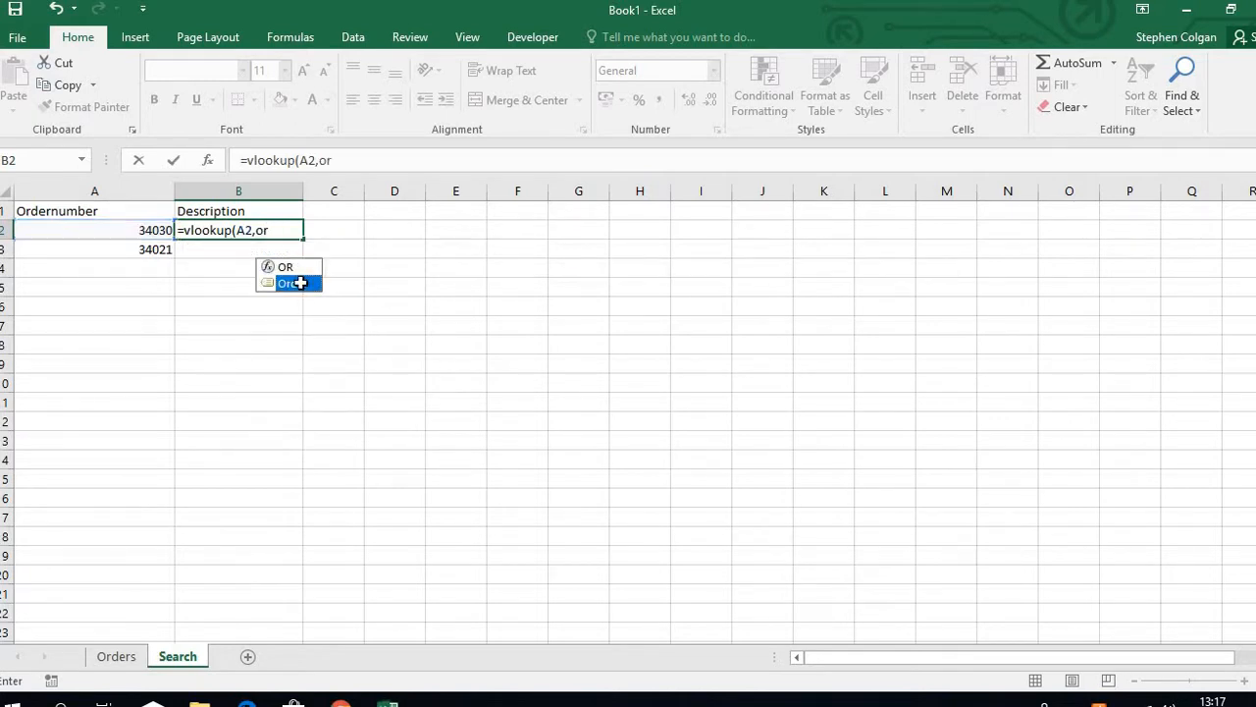
{"action": "double_click", "coordinate": [299, 283]}
{"action": "type", "text": ",4"}
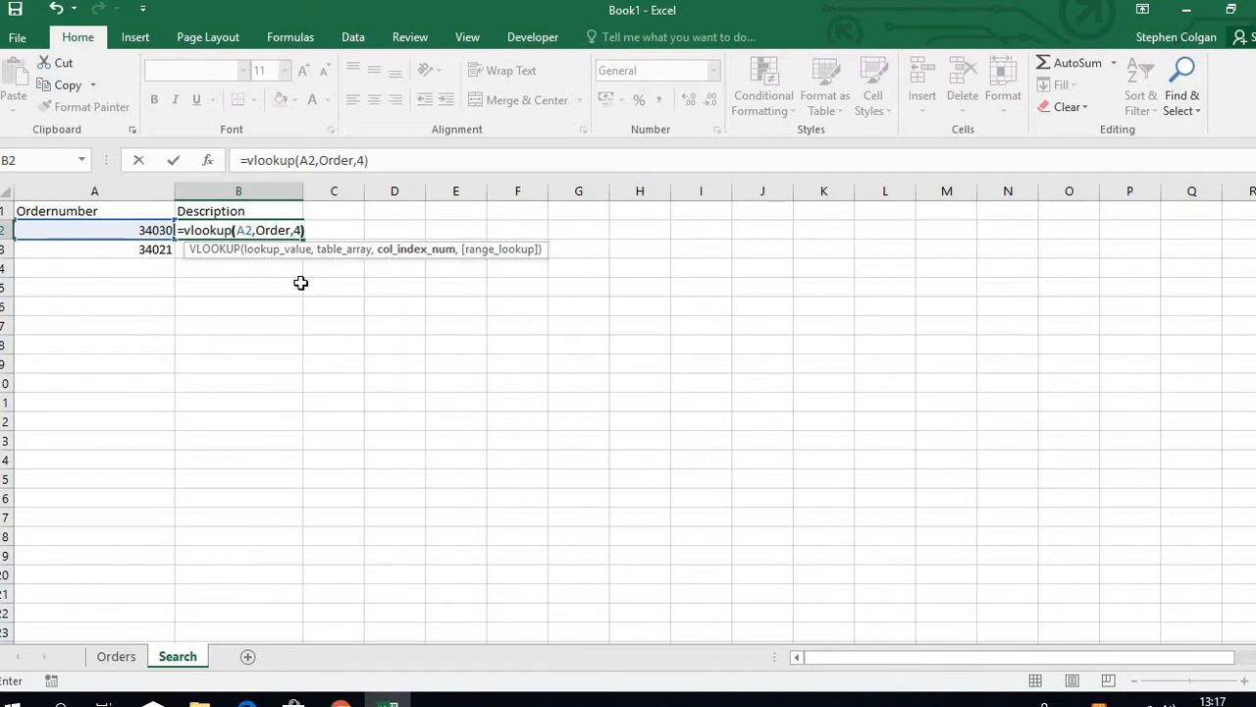
{"action": "key", "text": "Return"}
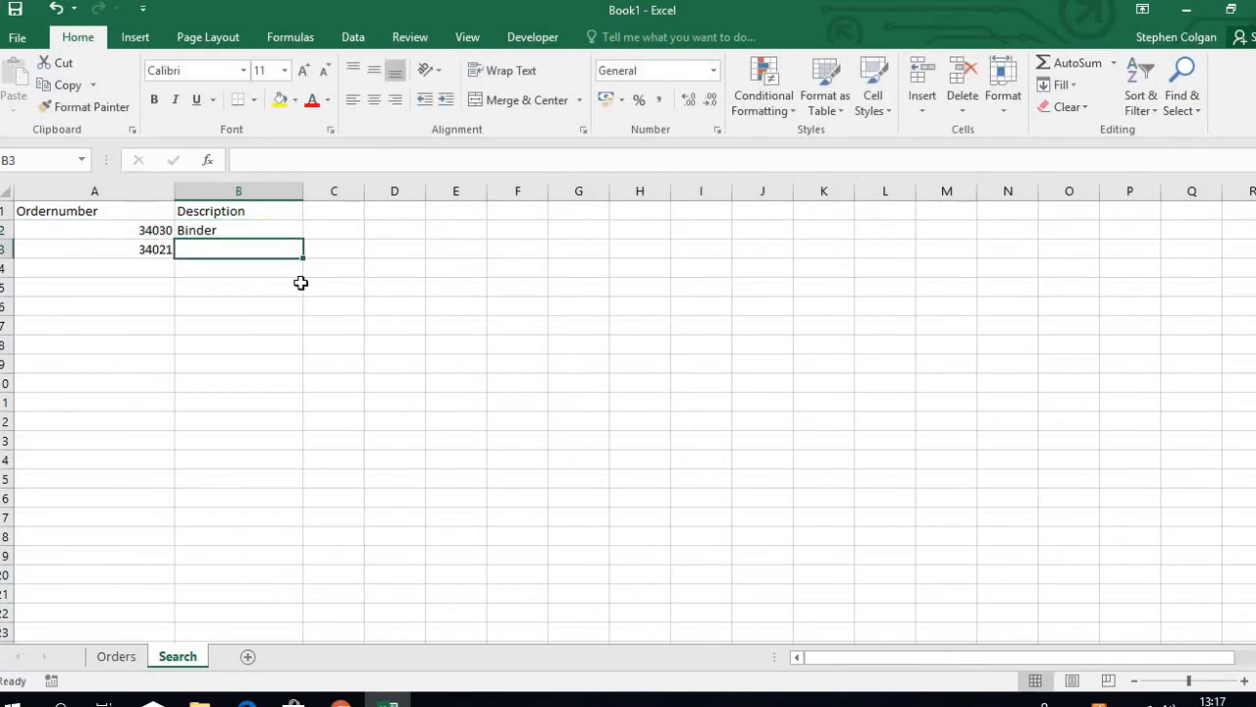
{"action": "left_click", "coordinate": [275, 230]}
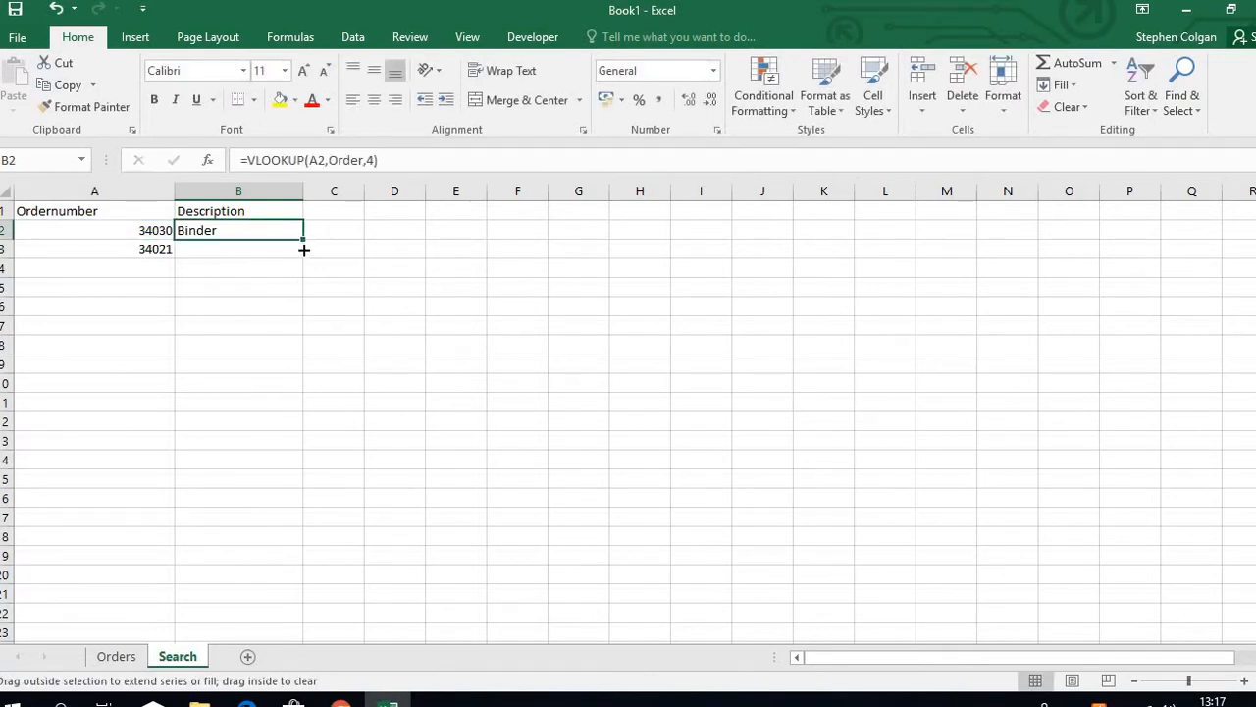
{"action": "left_click_drag", "start_coordinate": [303, 250], "coordinate": [303, 255]}
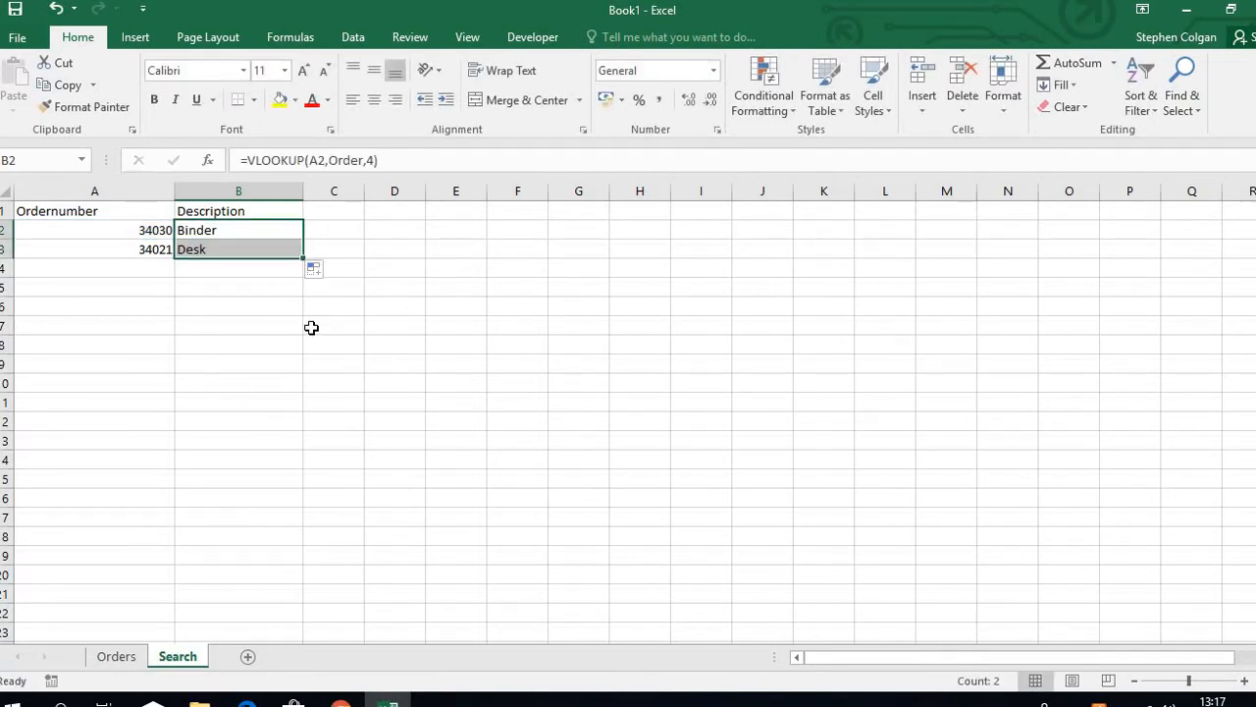